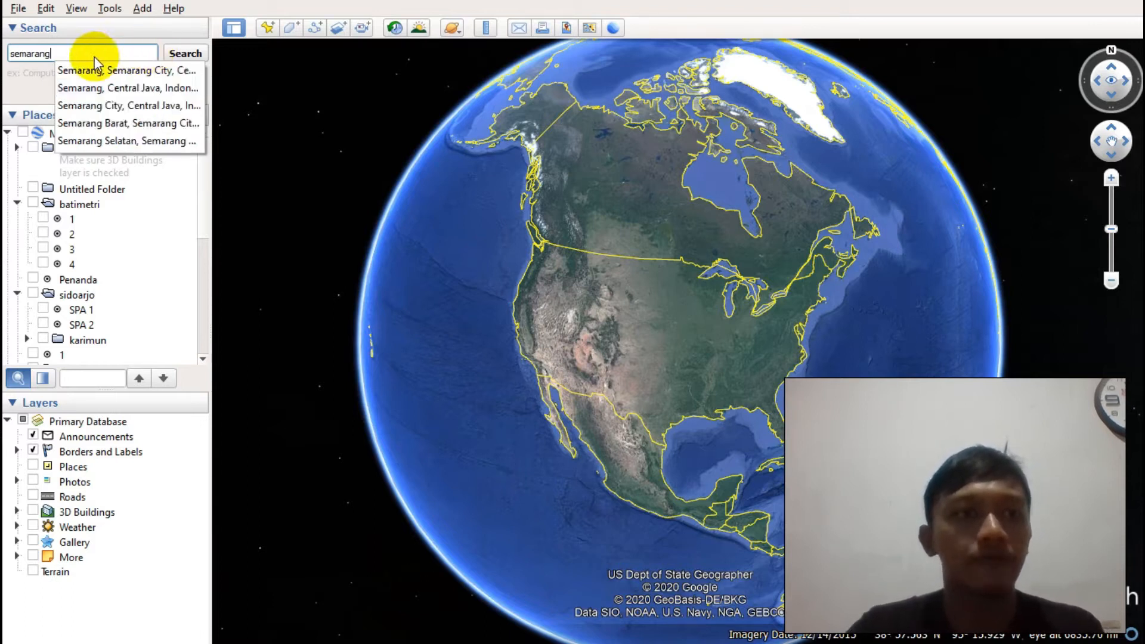
Search for semarang and bring the coastal industrial estate beside the mangrove forest northeast of the city into close view.
{"action": "left_click", "coordinate": [101, 52]}
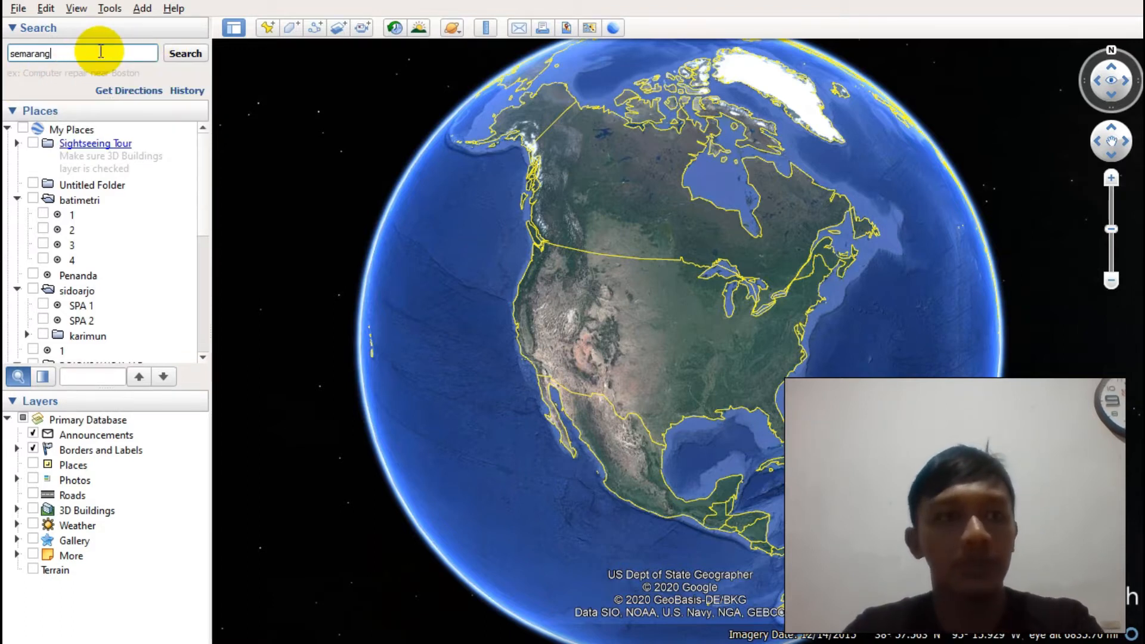
{"action": "key", "text": "Return"}
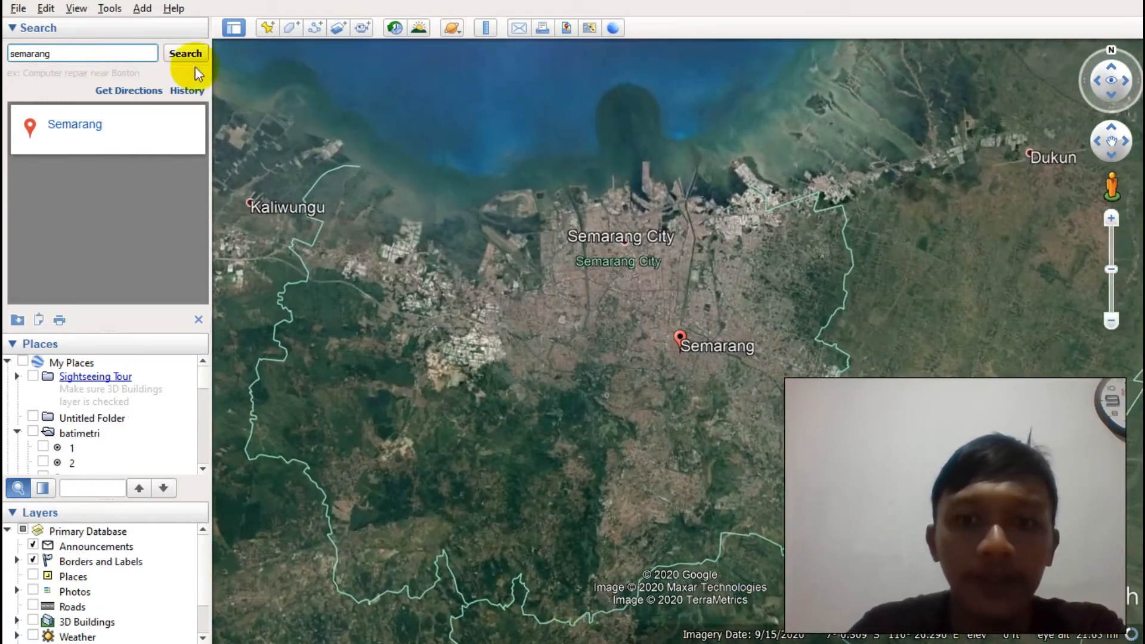
{"action": "left_click_drag", "start_coordinate": [761, 202], "coordinate": [688, 271]}
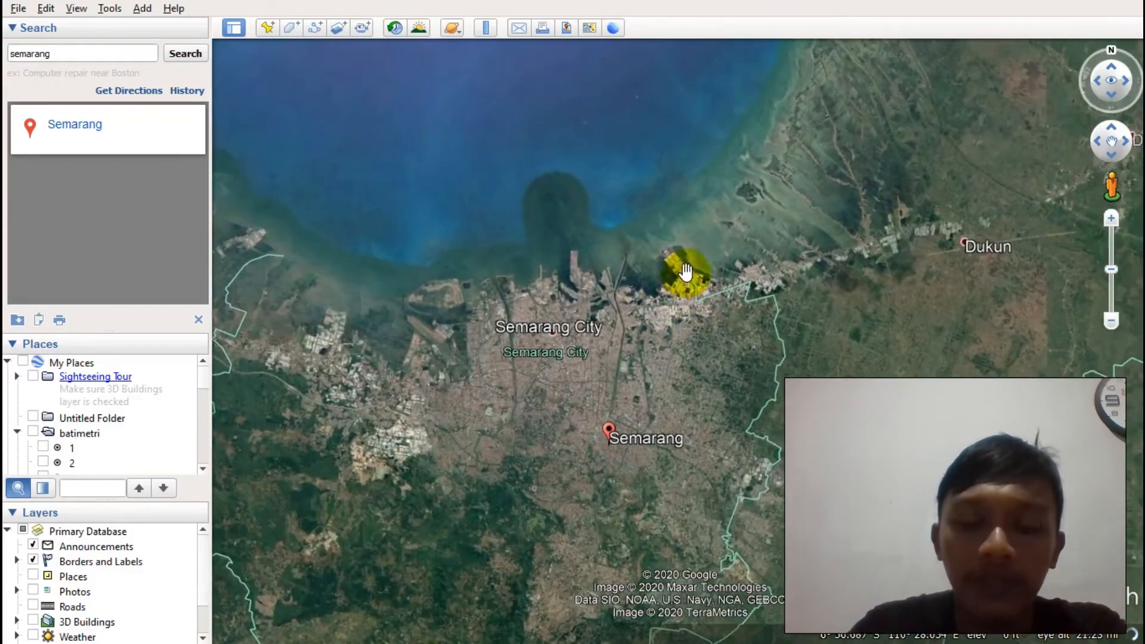
{"action": "scroll", "coordinate": [688, 255], "scroll_direction": "up", "scroll_amount": 2}
{"action": "scroll", "coordinate": [685, 253], "scroll_direction": "up", "scroll_amount": 5}
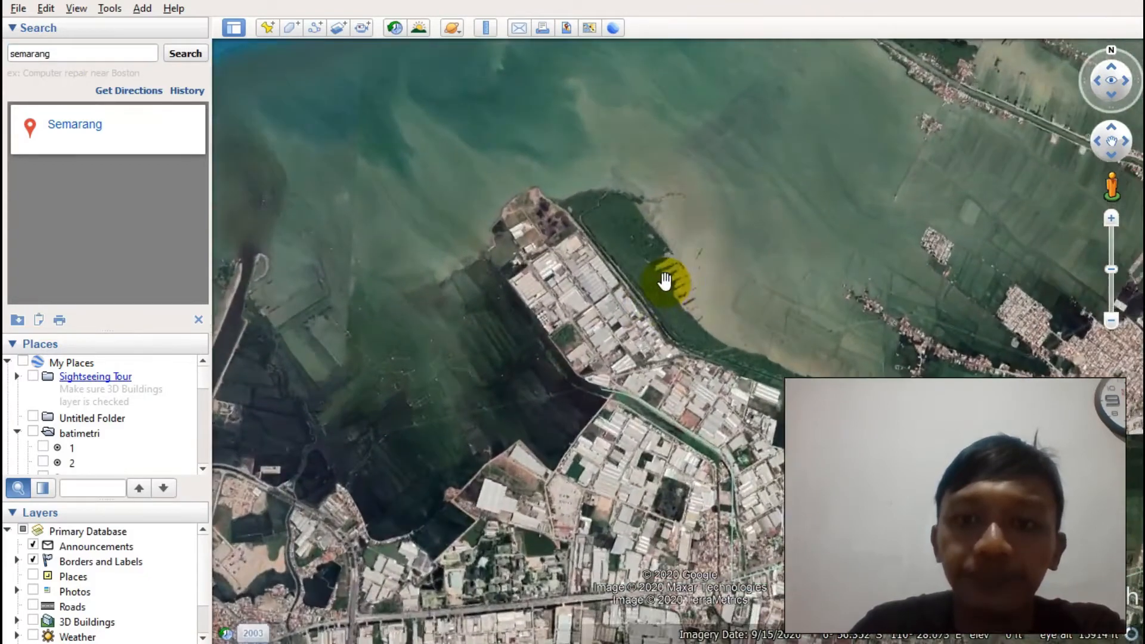
{"action": "scroll", "coordinate": [667, 280], "scroll_direction": "up", "scroll_amount": 2}
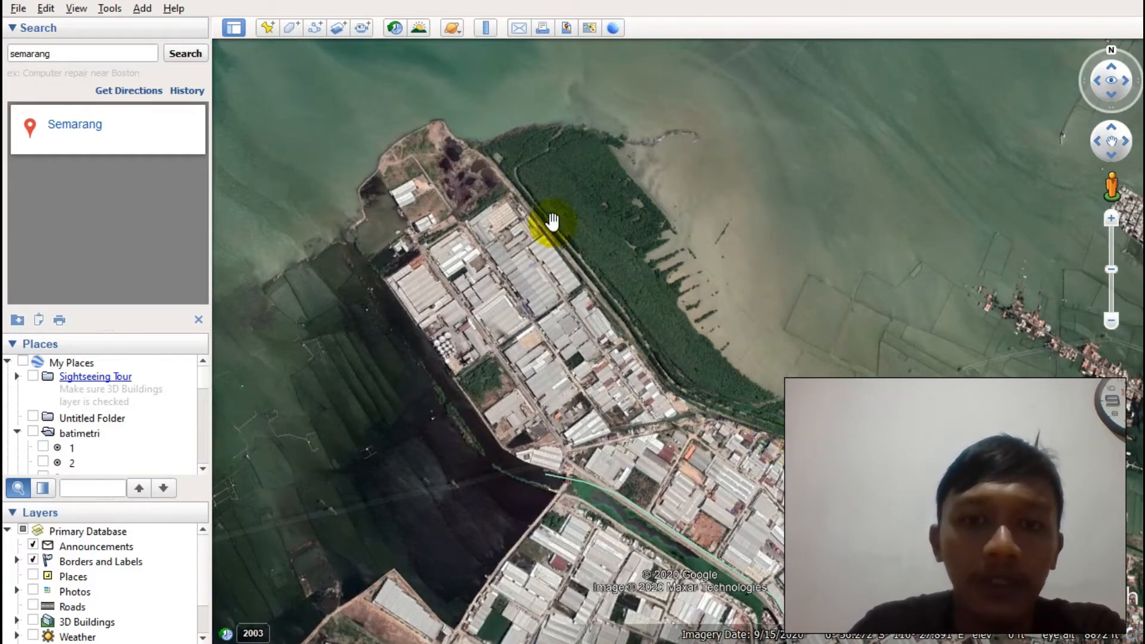
Examine the mangrove strip, the adjoining industrial estate and the surrounding Semarang coastline at several scales.
{"action": "left_click_drag", "start_coordinate": [700, 456], "coordinate": [604, 240]}
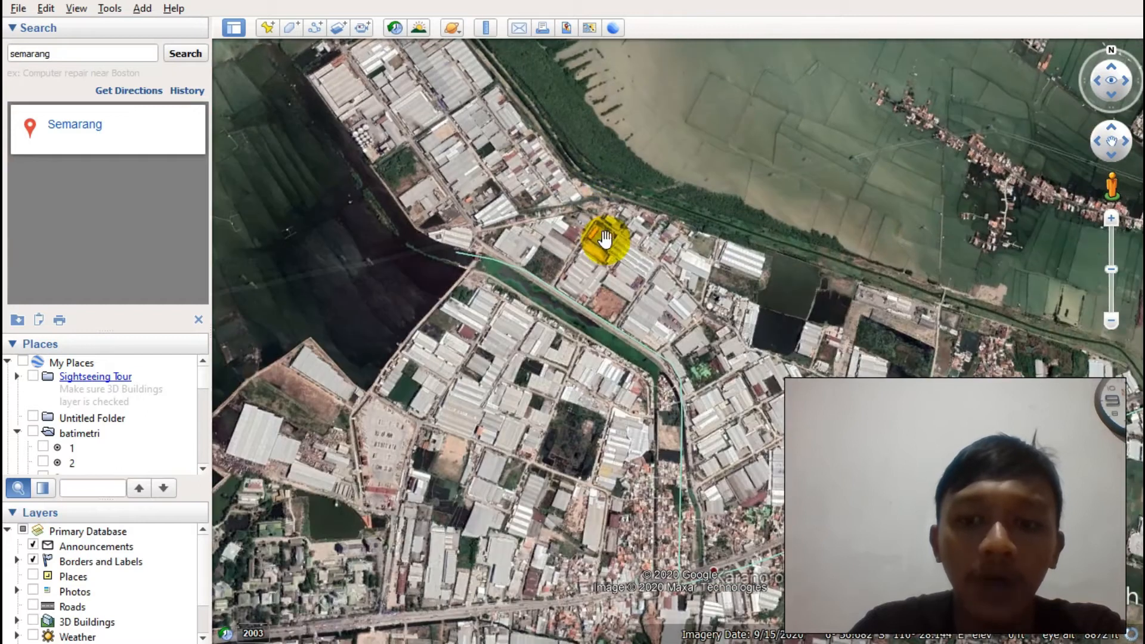
{"action": "scroll", "coordinate": [595, 242], "scroll_direction": "down", "scroll_amount": 2}
{"action": "left_click_drag", "start_coordinate": [561, 178], "coordinate": [549, 248]}
{"action": "scroll", "coordinate": [567, 259], "scroll_direction": "down", "scroll_amount": 2}
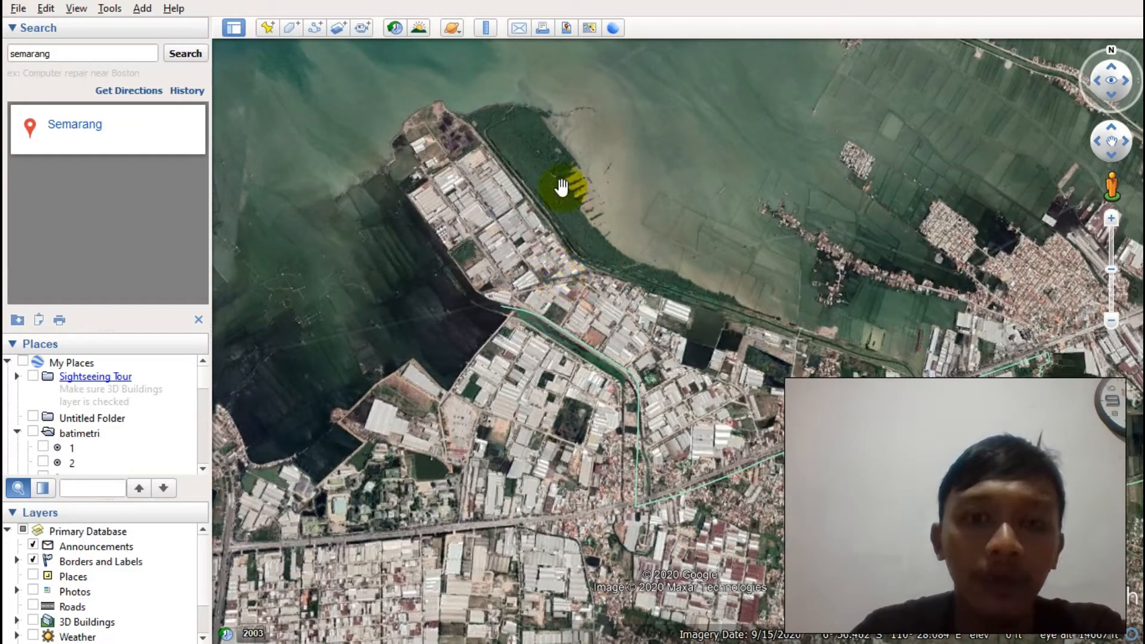
{"action": "left_click_drag", "start_coordinate": [539, 212], "coordinate": [577, 339]}
{"action": "scroll", "coordinate": [576, 341], "scroll_direction": "down", "scroll_amount": 2}
{"action": "scroll", "coordinate": [566, 333], "scroll_direction": "up", "scroll_amount": 3}
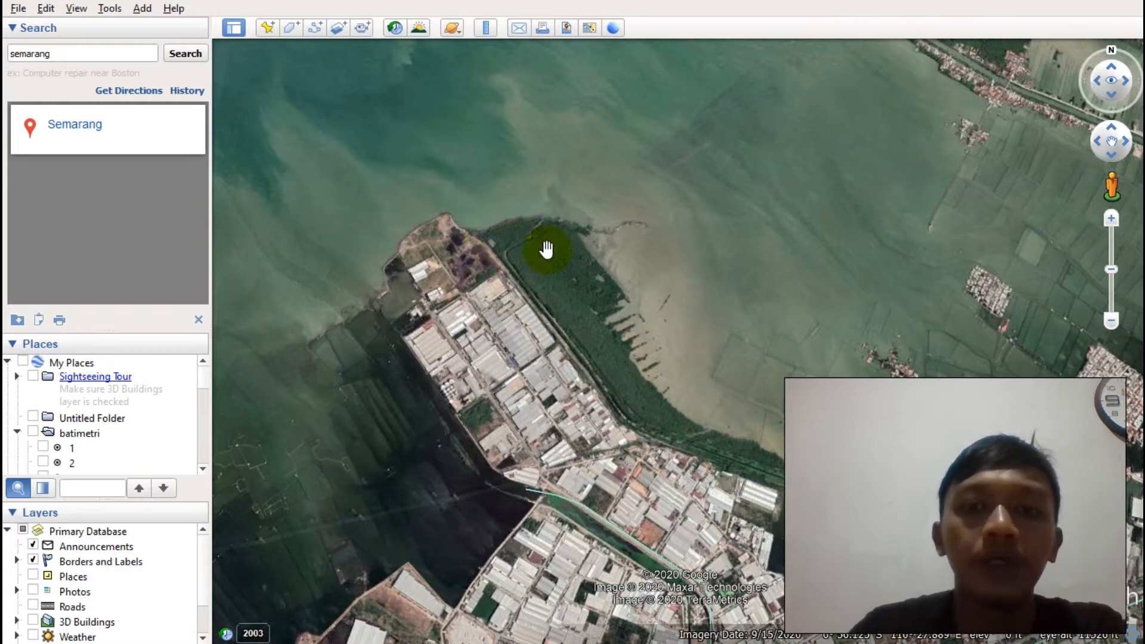
{"action": "scroll", "coordinate": [546, 249], "scroll_direction": "down", "scroll_amount": 2}
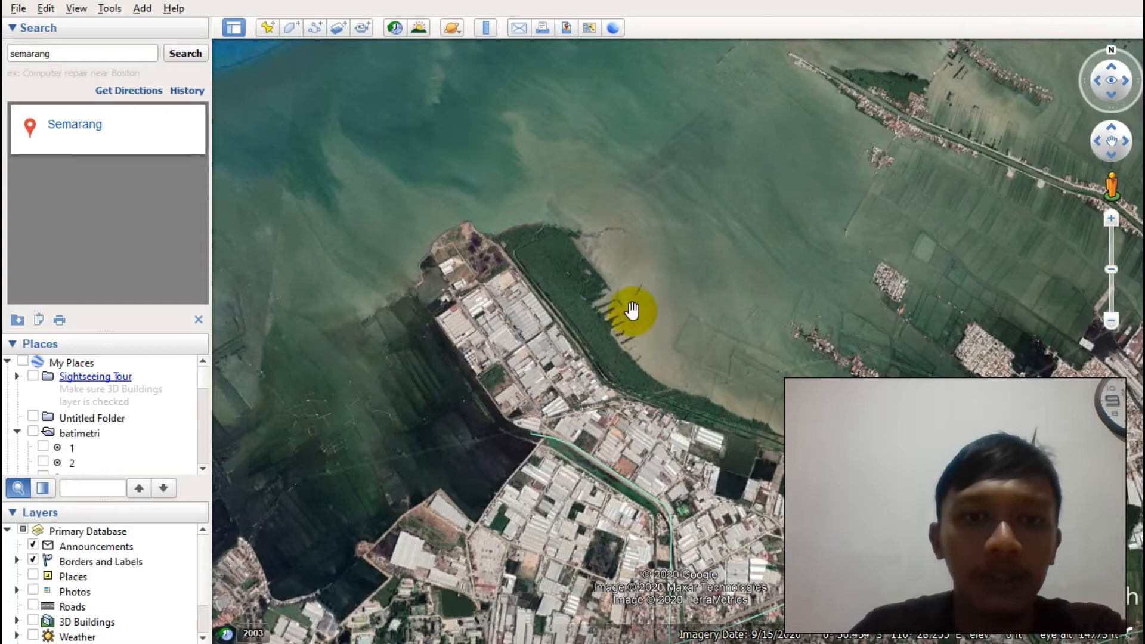
{"action": "scroll", "coordinate": [478, 197], "scroll_direction": "down", "scroll_amount": 1}
{"action": "scroll", "coordinate": [478, 197], "scroll_direction": "down", "scroll_amount": 4}
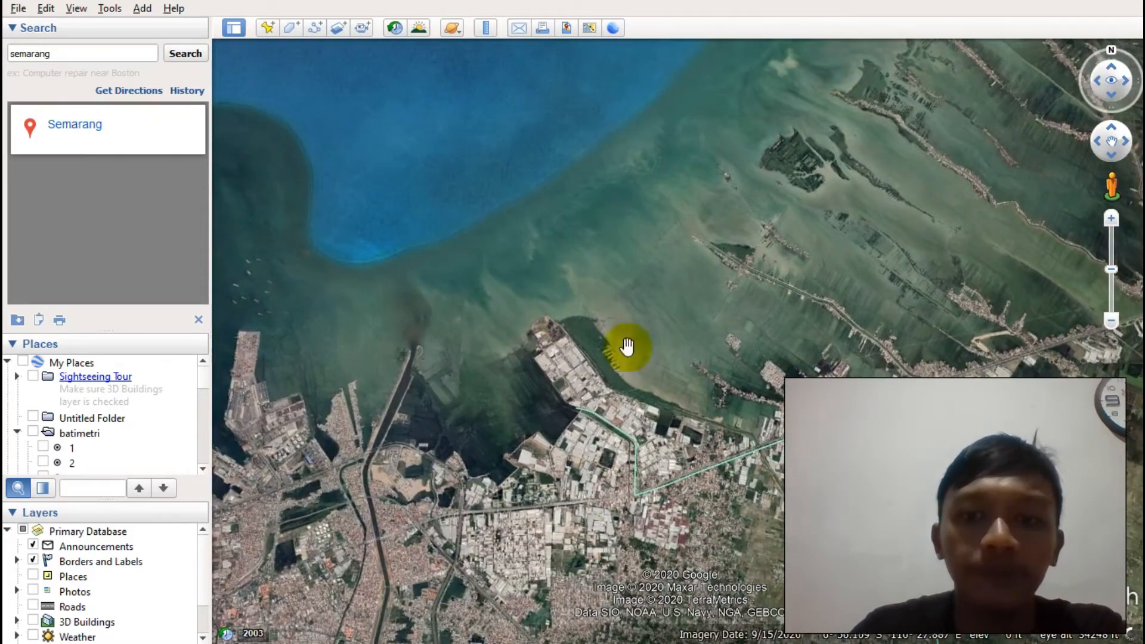
{"action": "scroll", "coordinate": [579, 296], "scroll_direction": "down", "scroll_amount": 1}
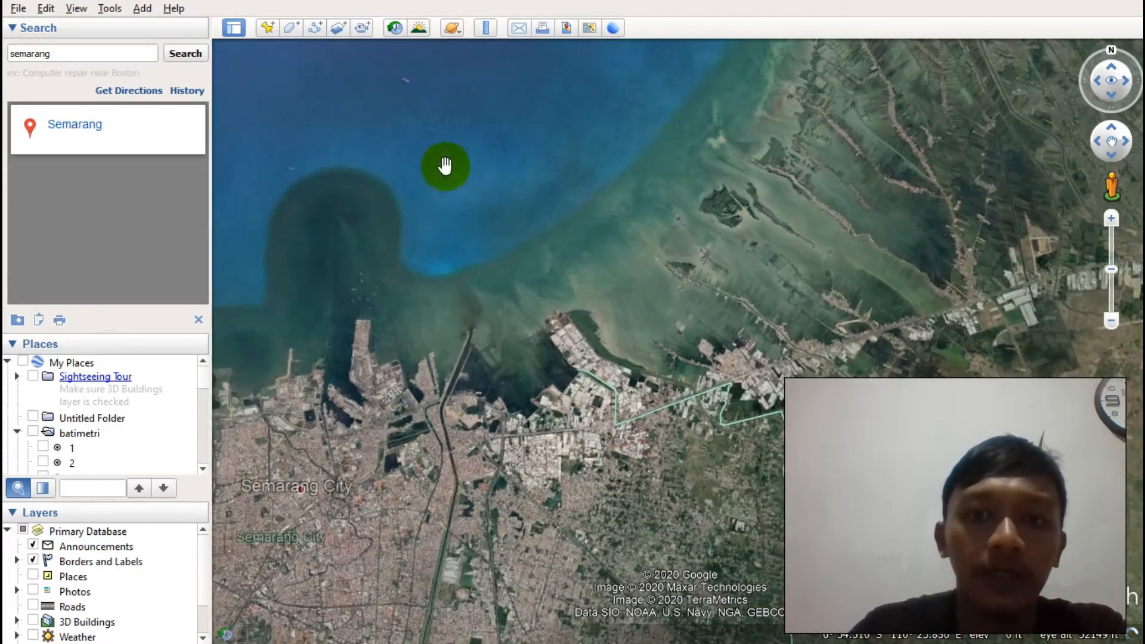
{"action": "scroll", "coordinate": [584, 332], "scroll_direction": "up", "scroll_amount": 4}
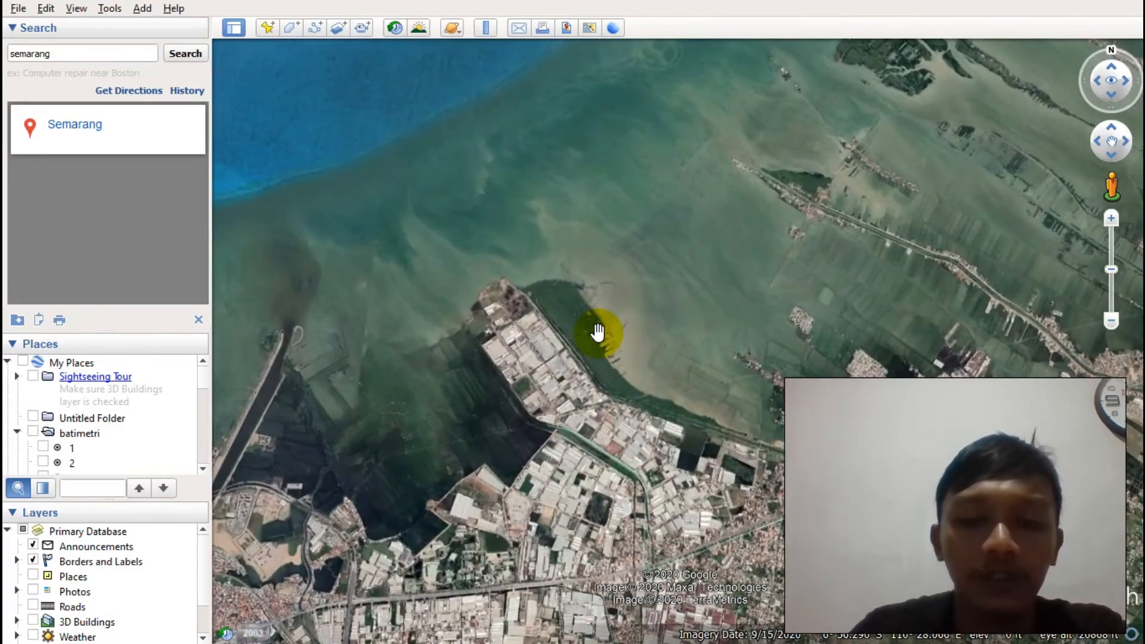
{"action": "scroll", "coordinate": [598, 332], "scroll_direction": "up", "scroll_amount": 3}
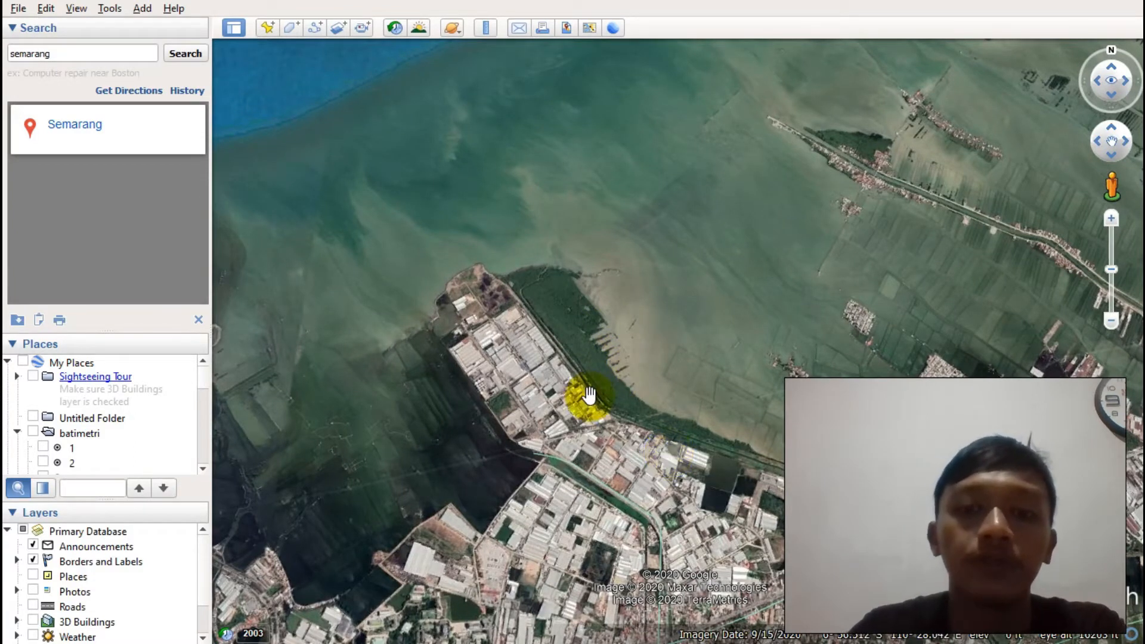
Examine the built-up land south of the mangrove and inspect the forest's seaward fringe and warehouse side up close.
{"action": "left_click_drag", "start_coordinate": [650, 468], "coordinate": [859, 179]}
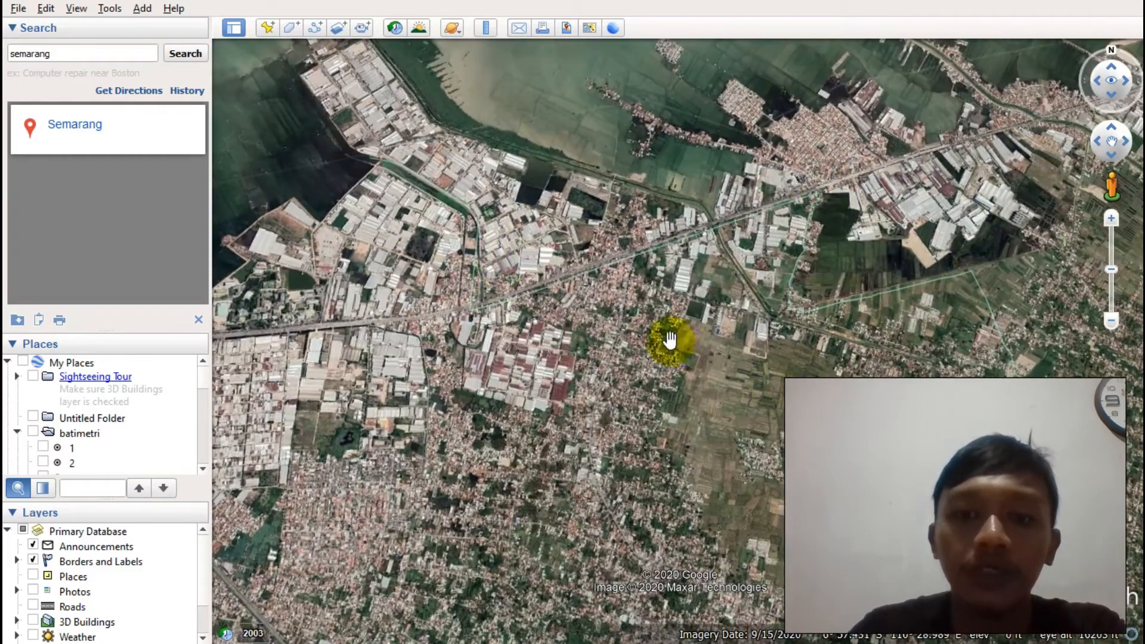
{"action": "left_click_drag", "start_coordinate": [572, 238], "coordinate": [834, 376]}
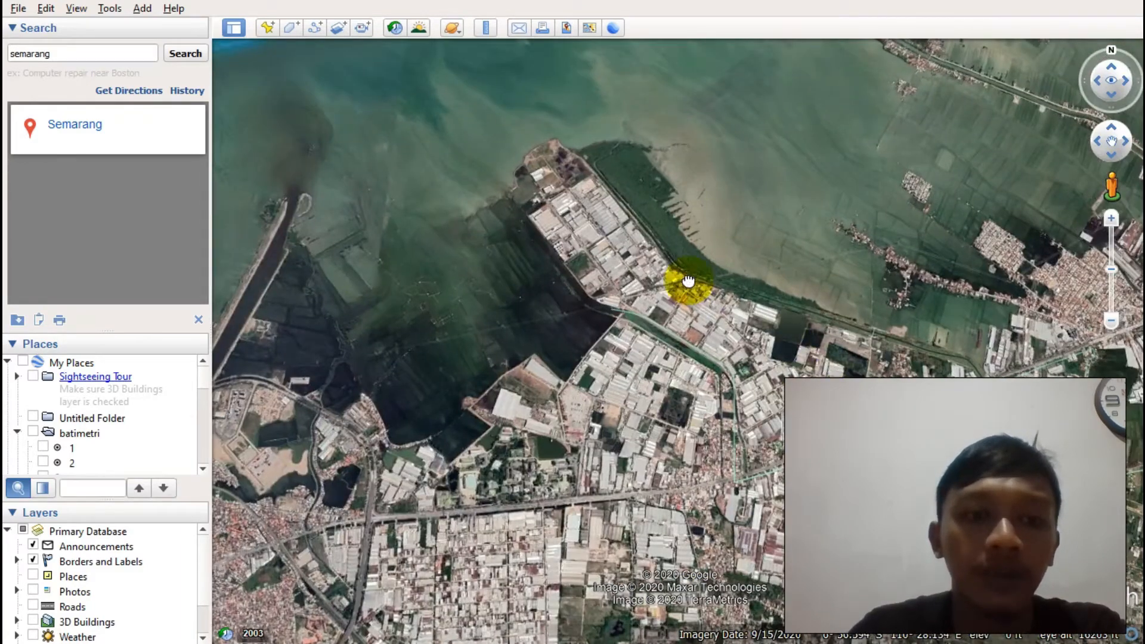
{"action": "left_click_drag", "start_coordinate": [684, 281], "coordinate": [744, 325]}
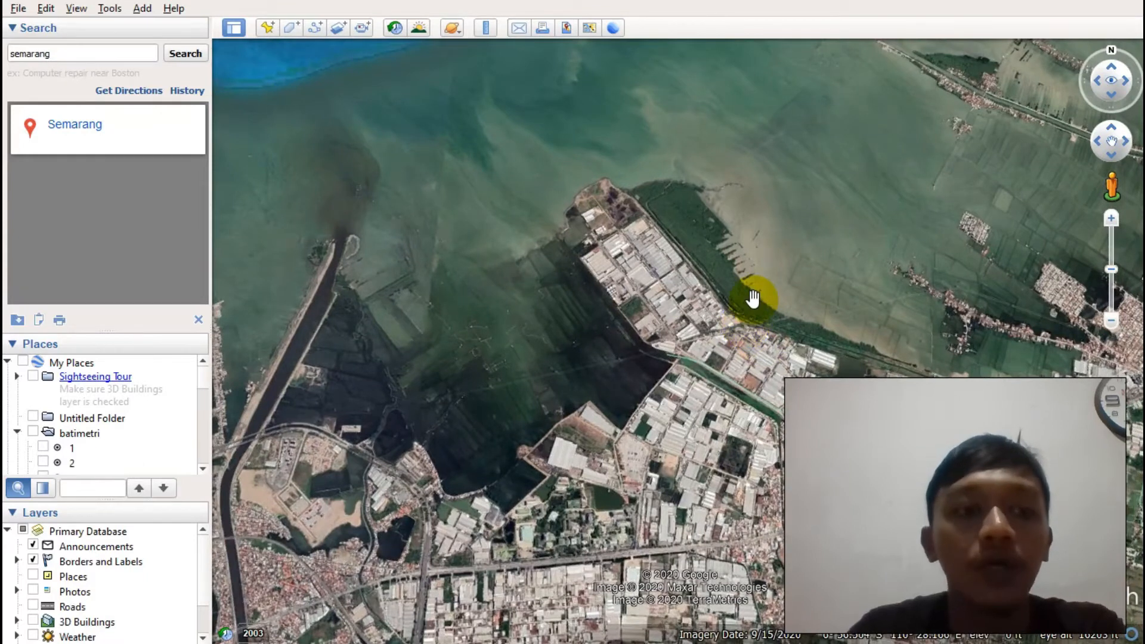
{"action": "scroll", "coordinate": [753, 298], "scroll_direction": "up", "scroll_amount": 3}
{"action": "left_click_drag", "start_coordinate": [663, 205], "coordinate": [681, 329]}
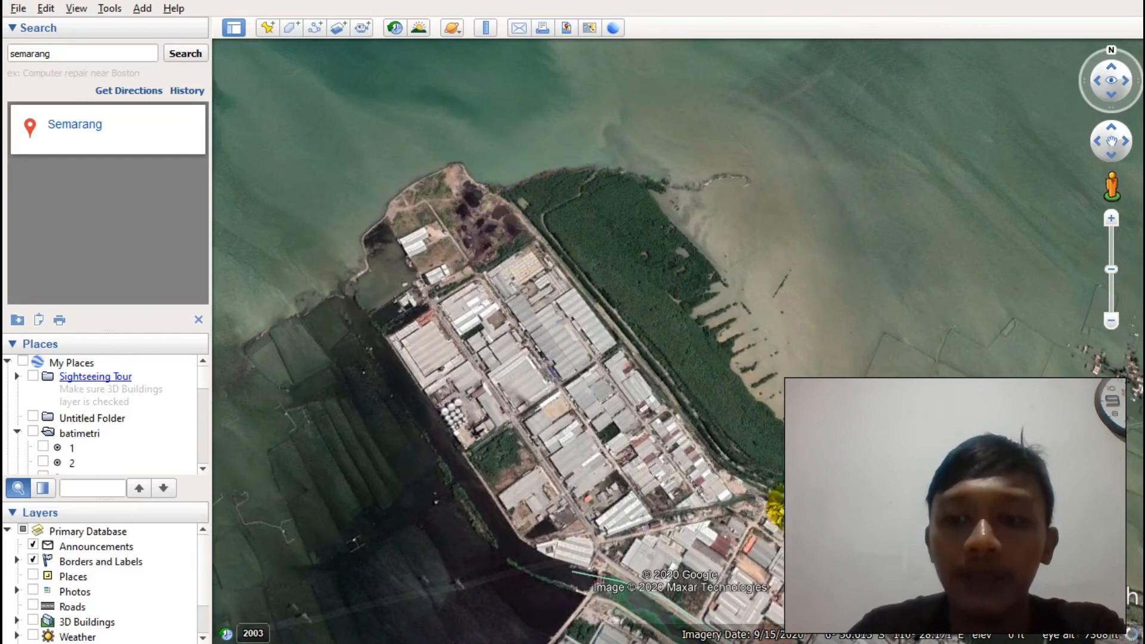
{"action": "scroll", "coordinate": [778, 477], "scroll_direction": "up", "scroll_amount": 3}
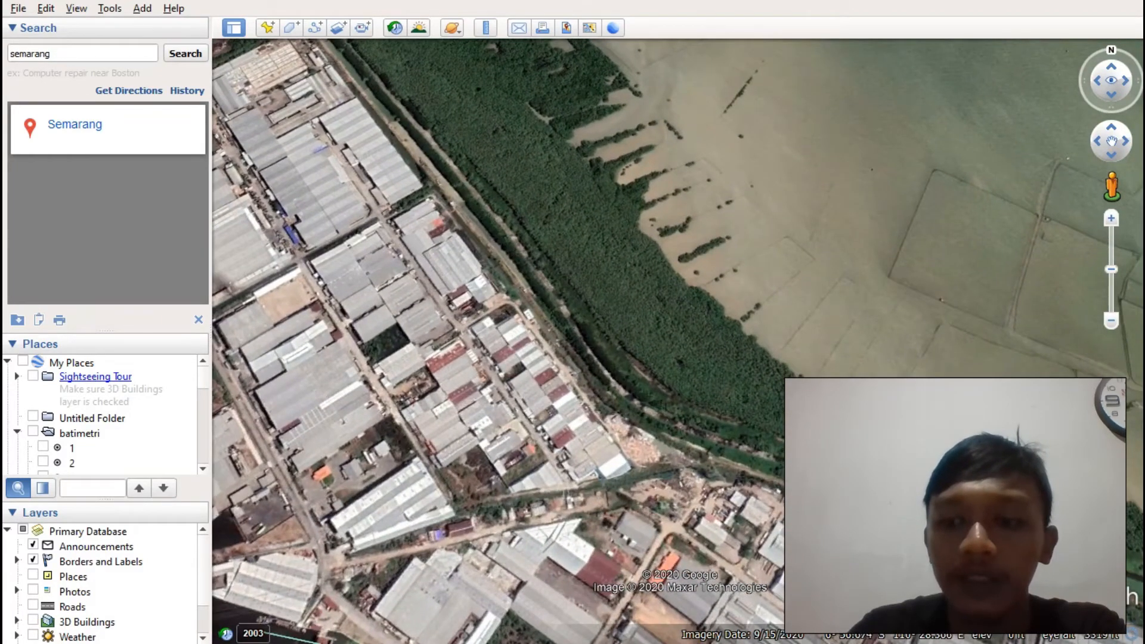
{"action": "left_click_drag", "start_coordinate": [539, 350], "coordinate": [776, 412]}
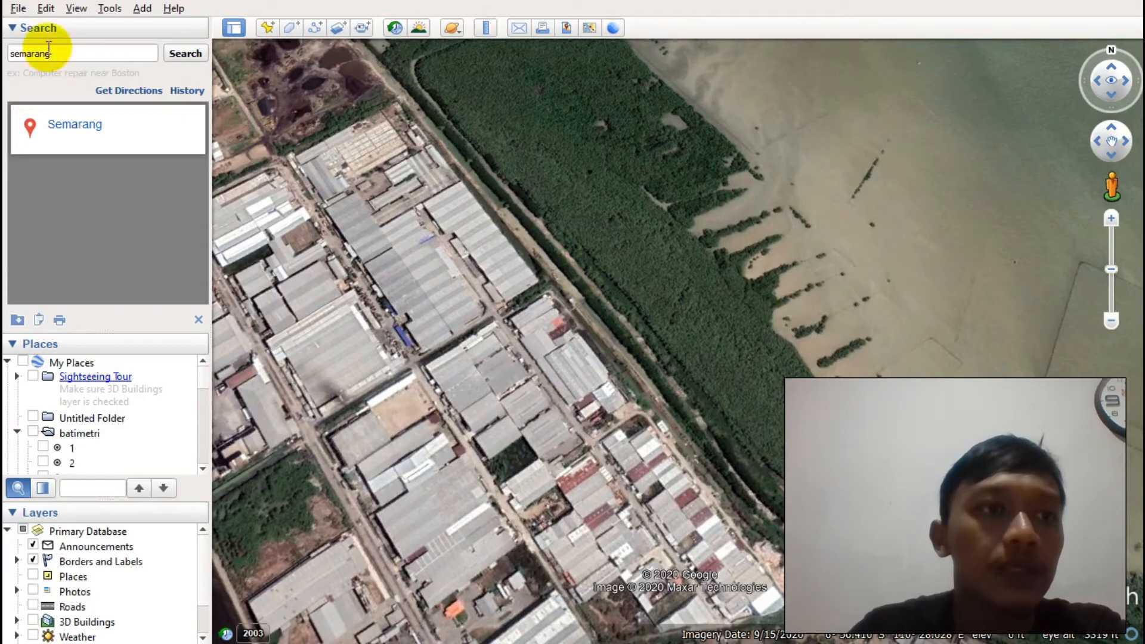
Reset both the tilt and the compass of the map view.
{"action": "left_click", "coordinate": [16, 8]}
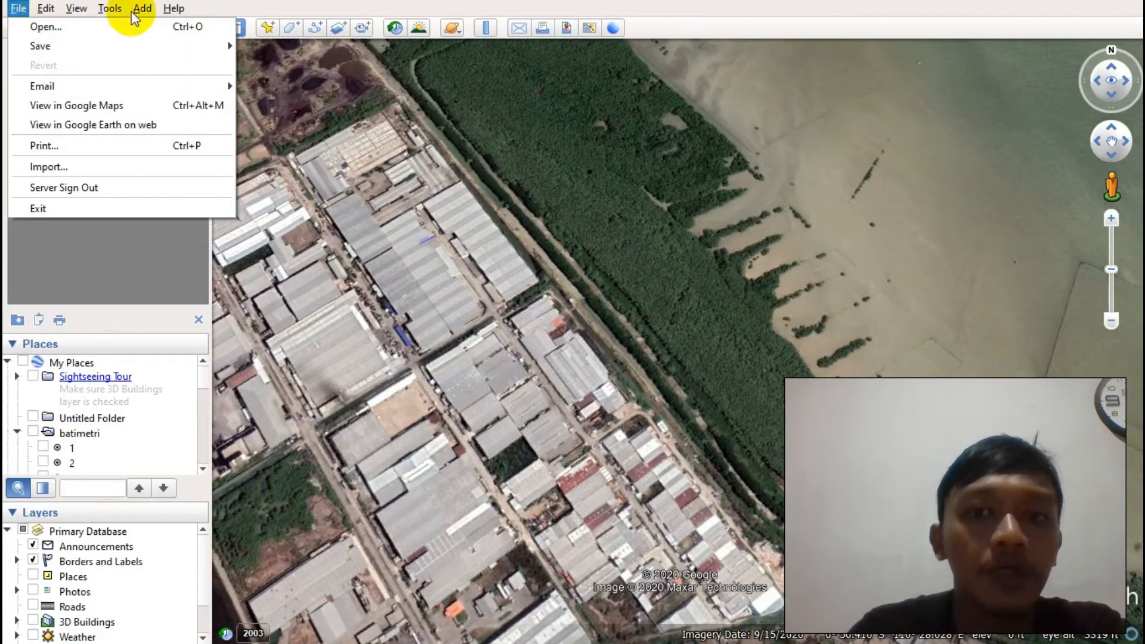
{"action": "left_click_drag", "start_coordinate": [751, 209], "coordinate": [746, 253]}
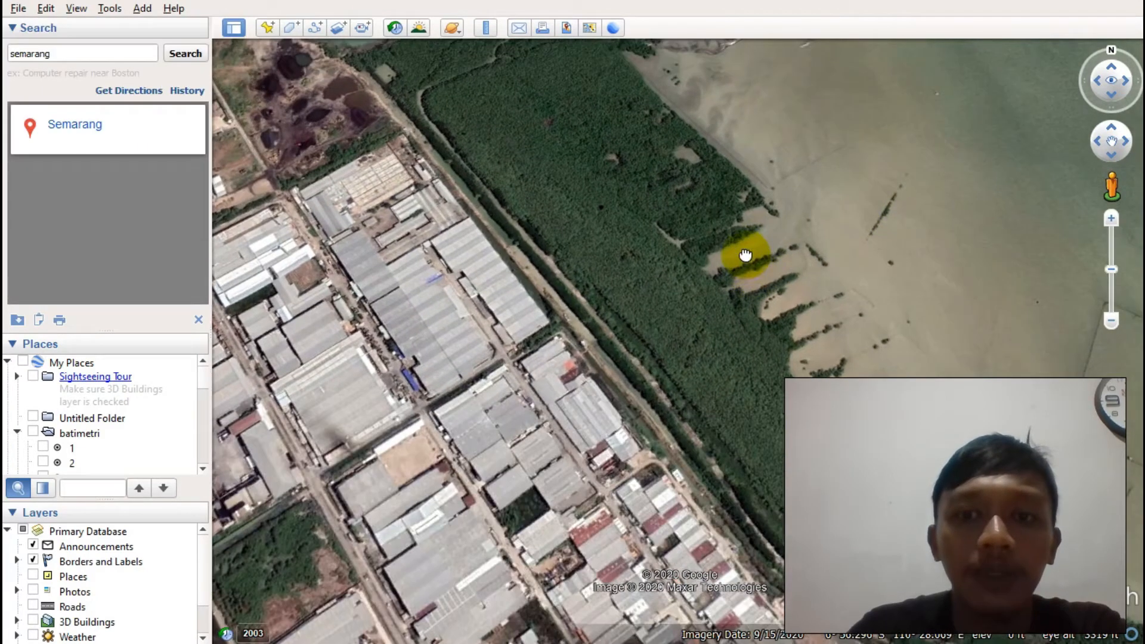
{"action": "left_click", "coordinate": [75, 9]}
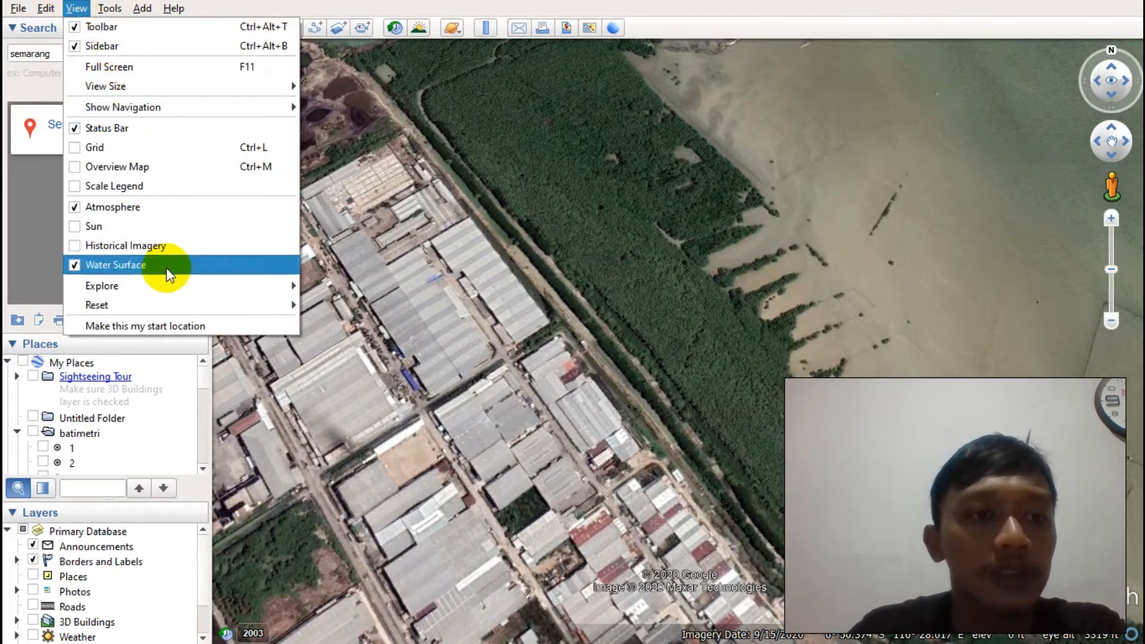
{"action": "mouse_move", "coordinate": [187, 303]}
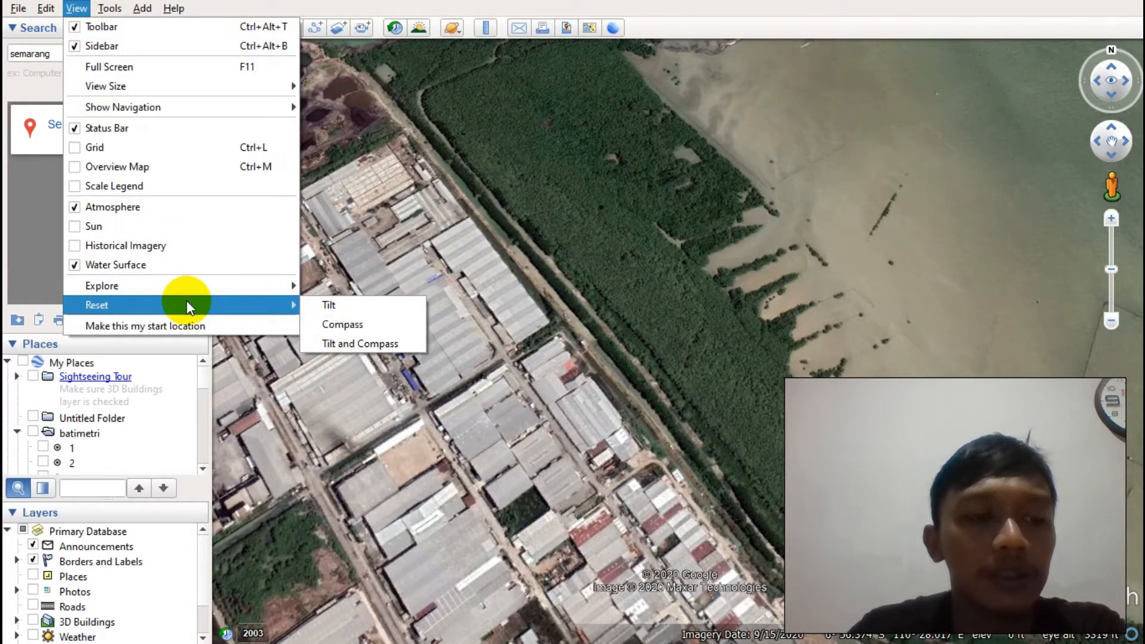
{"action": "left_click", "coordinate": [363, 345]}
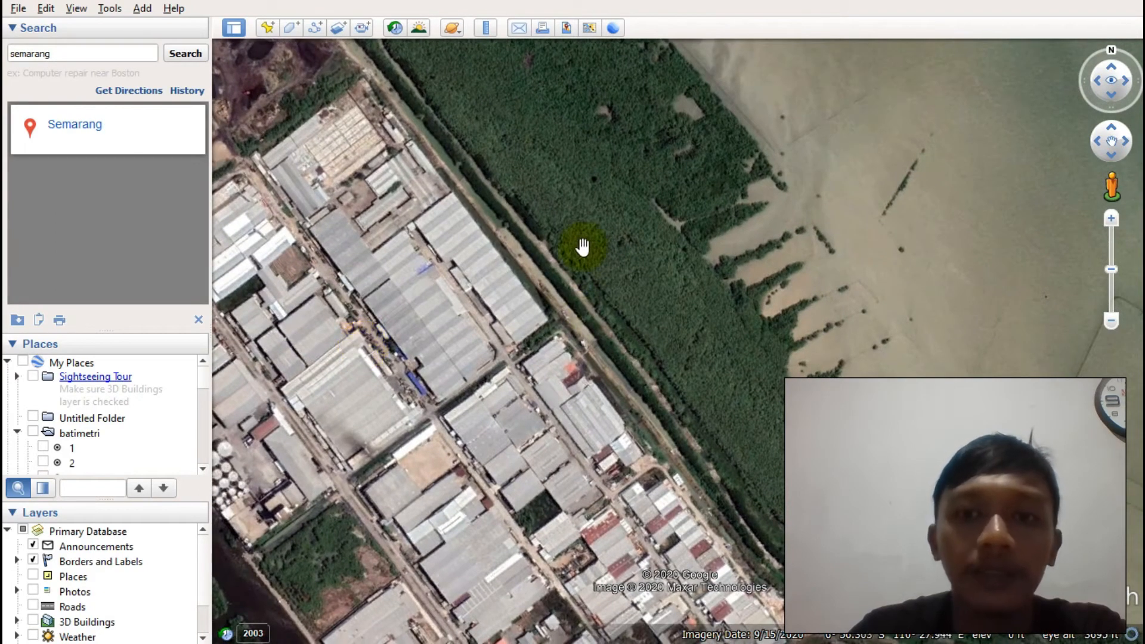
Add a new placemark at the mangrove's western edge beside the warehouses, at about 6° 56.161'S, 110° 27.801'E.
{"action": "scroll", "coordinate": [582, 246], "scroll_direction": "down", "scroll_amount": 3}
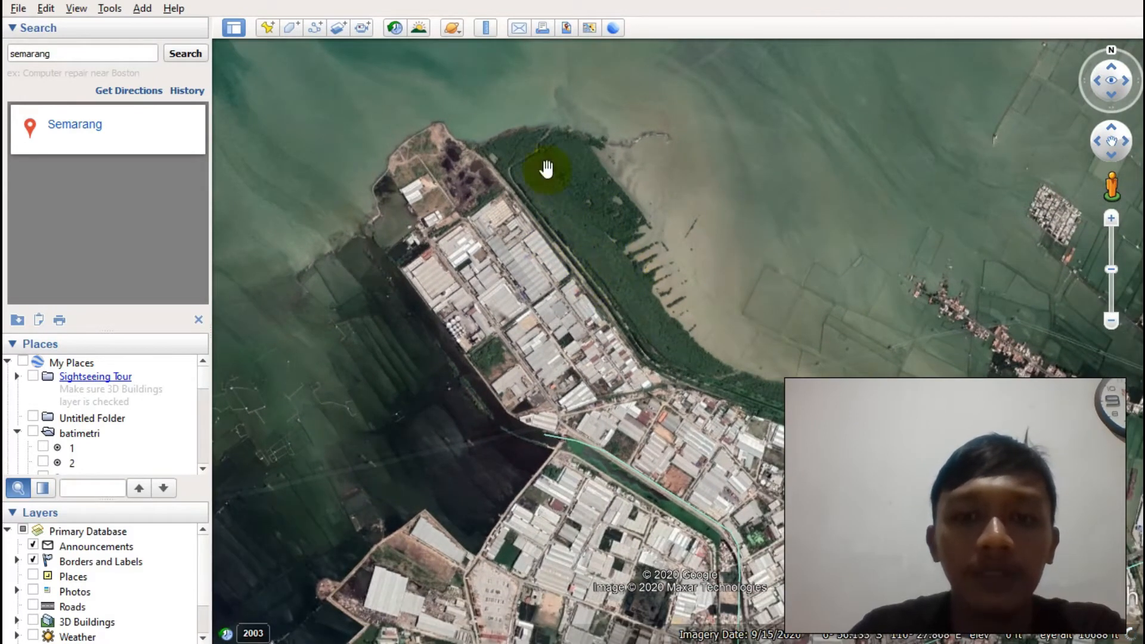
{"action": "left_click_drag", "start_coordinate": [628, 304], "coordinate": [616, 353]}
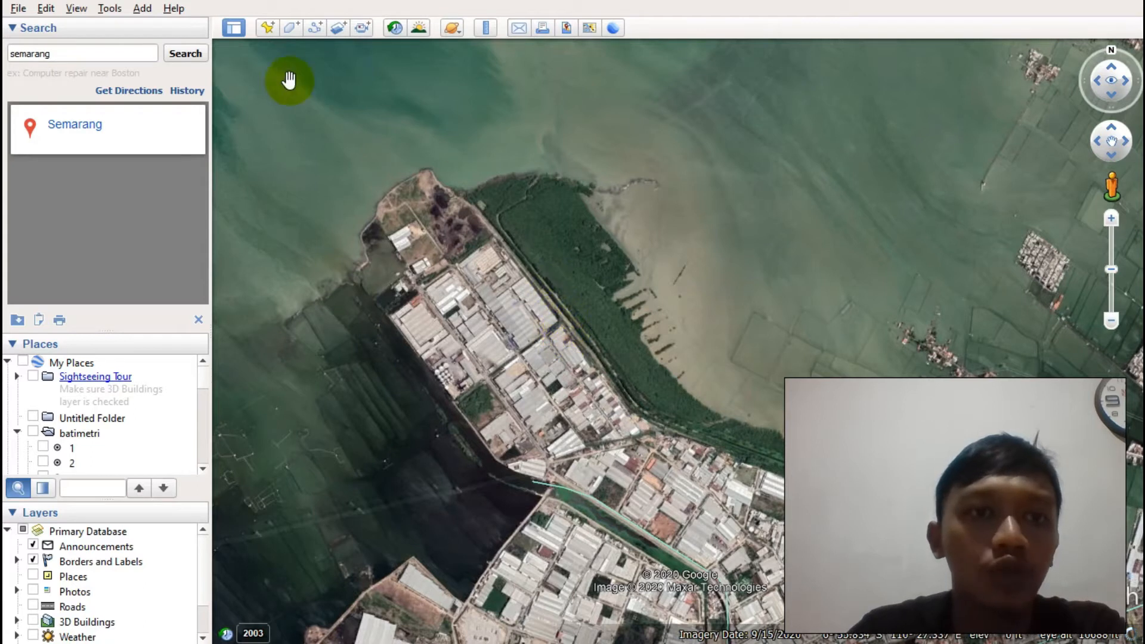
{"action": "left_click", "coordinate": [269, 28]}
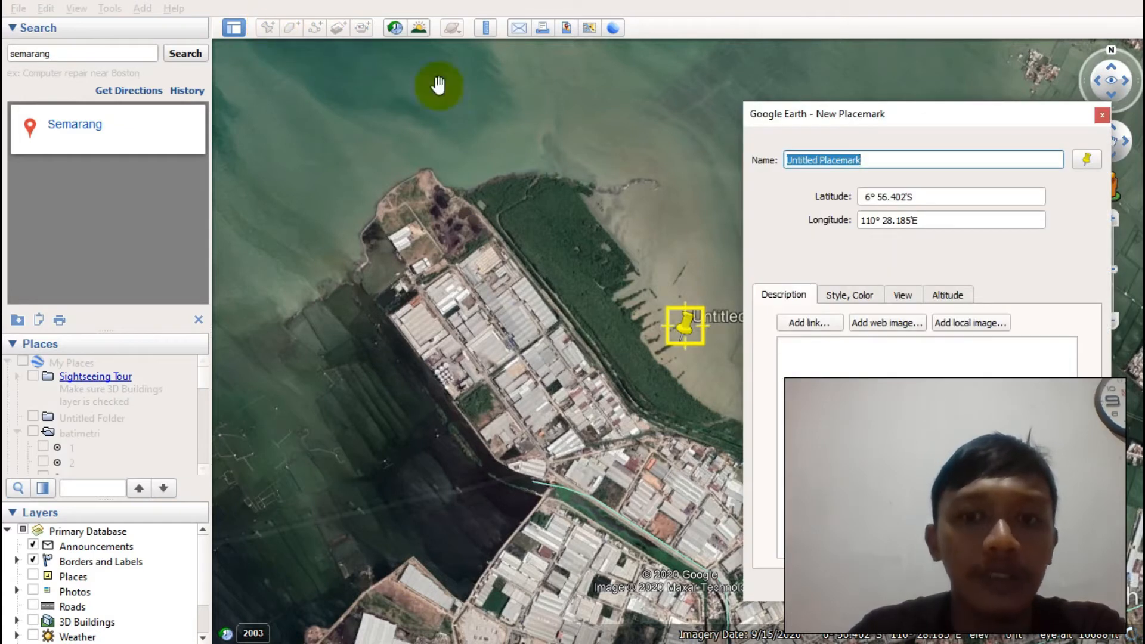
{"action": "left_click_drag", "start_coordinate": [691, 336], "coordinate": [540, 225]}
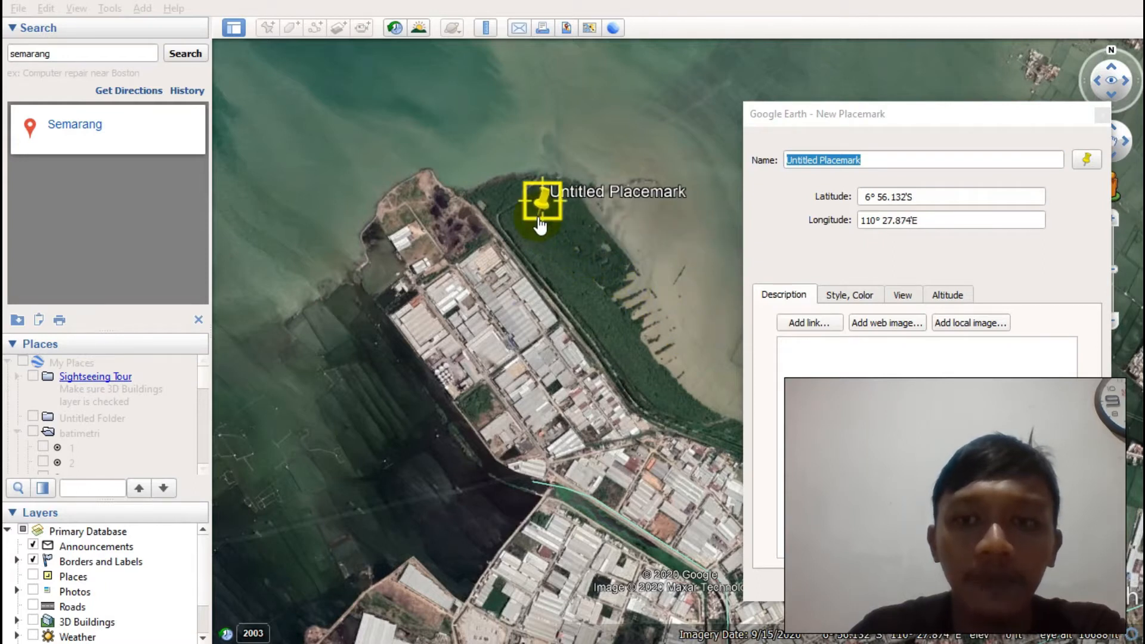
{"action": "scroll", "coordinate": [540, 225], "scroll_direction": "up", "scroll_amount": 3}
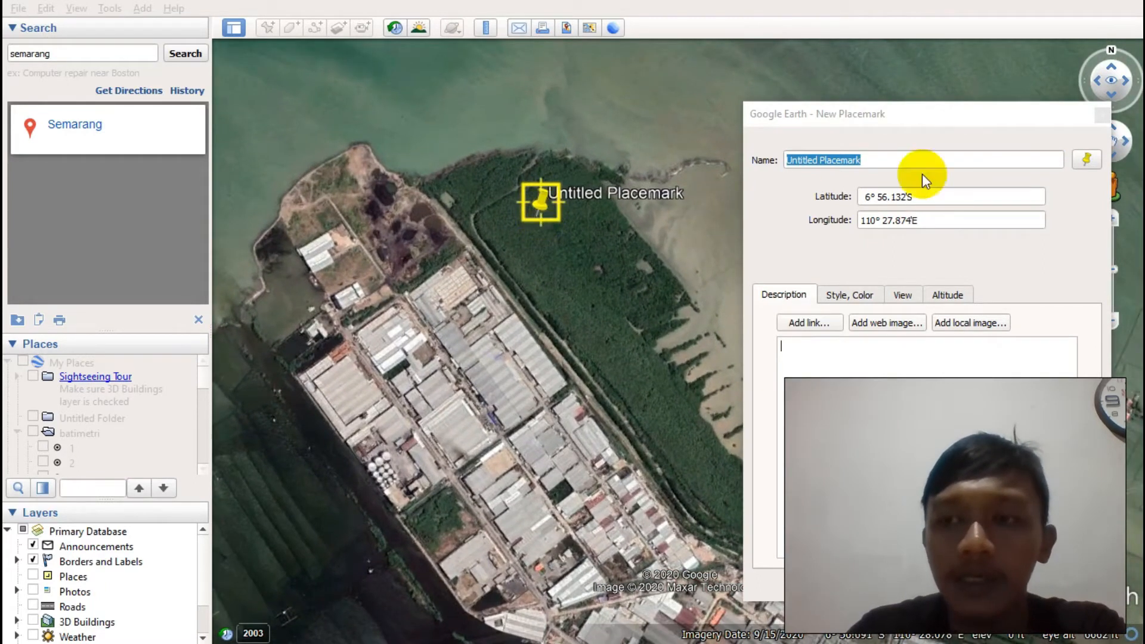
{"action": "left_click", "coordinate": [870, 161]}
{"action": "triple_click", "coordinate": [871, 161]}
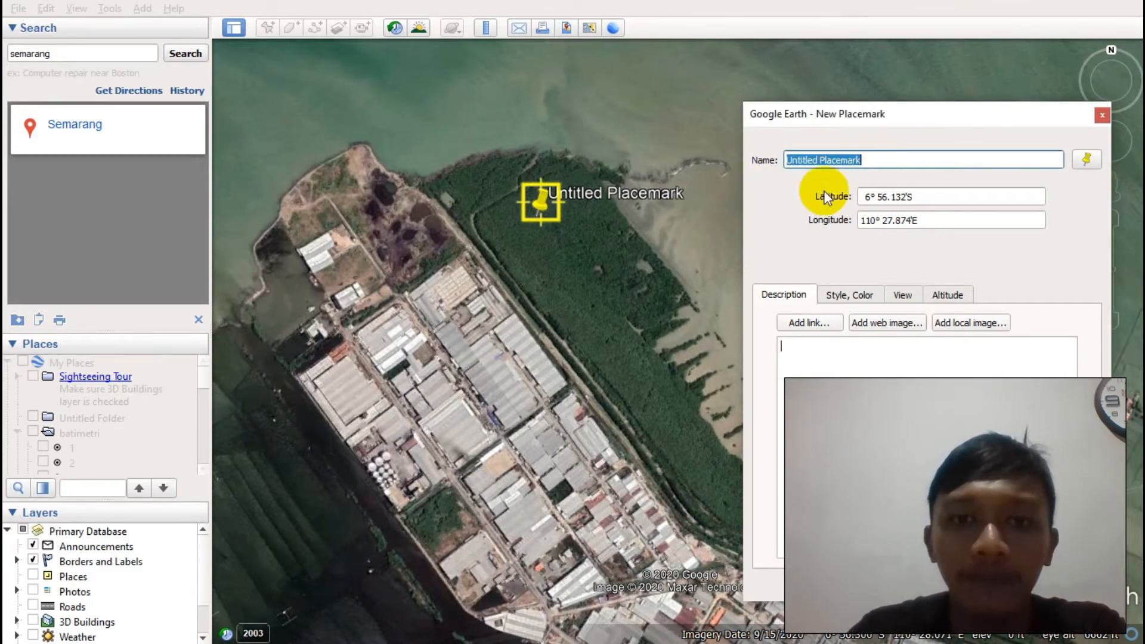
{"action": "left_click_drag", "start_coordinate": [544, 215], "coordinate": [486, 248]}
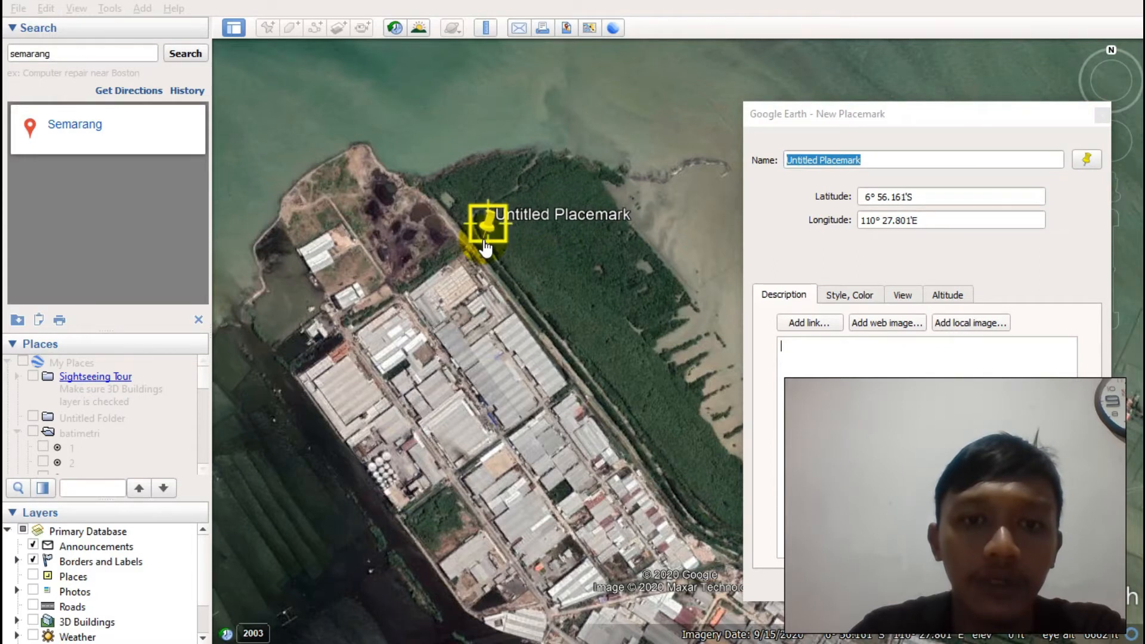
Examine the track and channel running along the mangrove's edge around the placemark and southeast past the warehouses.
{"action": "scroll", "coordinate": [486, 247], "scroll_direction": "up", "scroll_amount": 3}
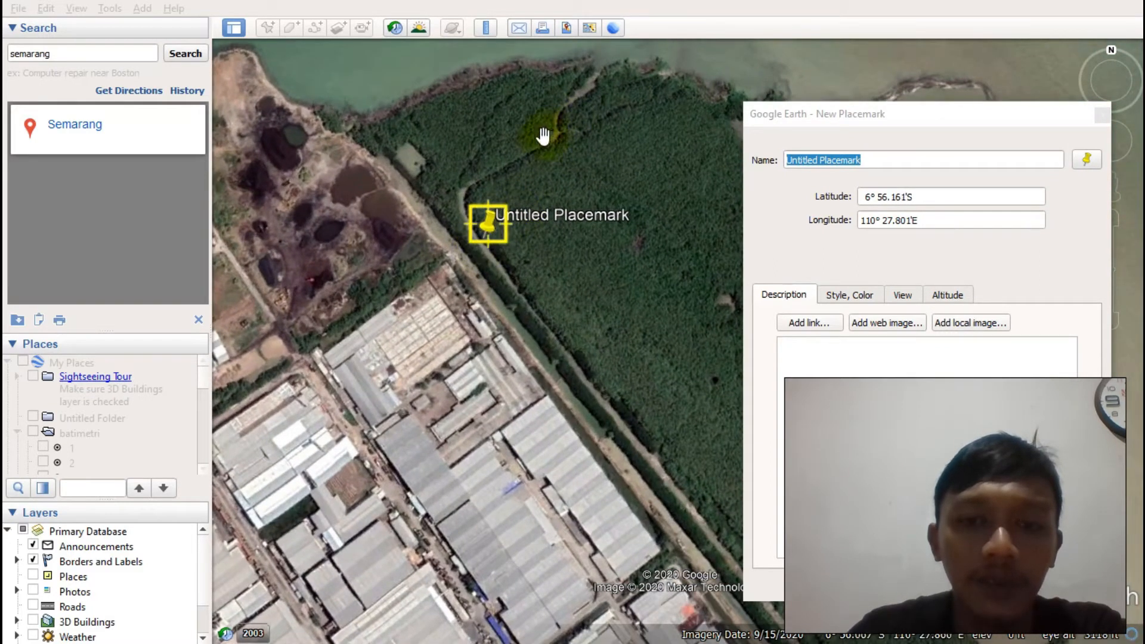
{"action": "left_click_drag", "start_coordinate": [718, 542], "coordinate": [636, 480]}
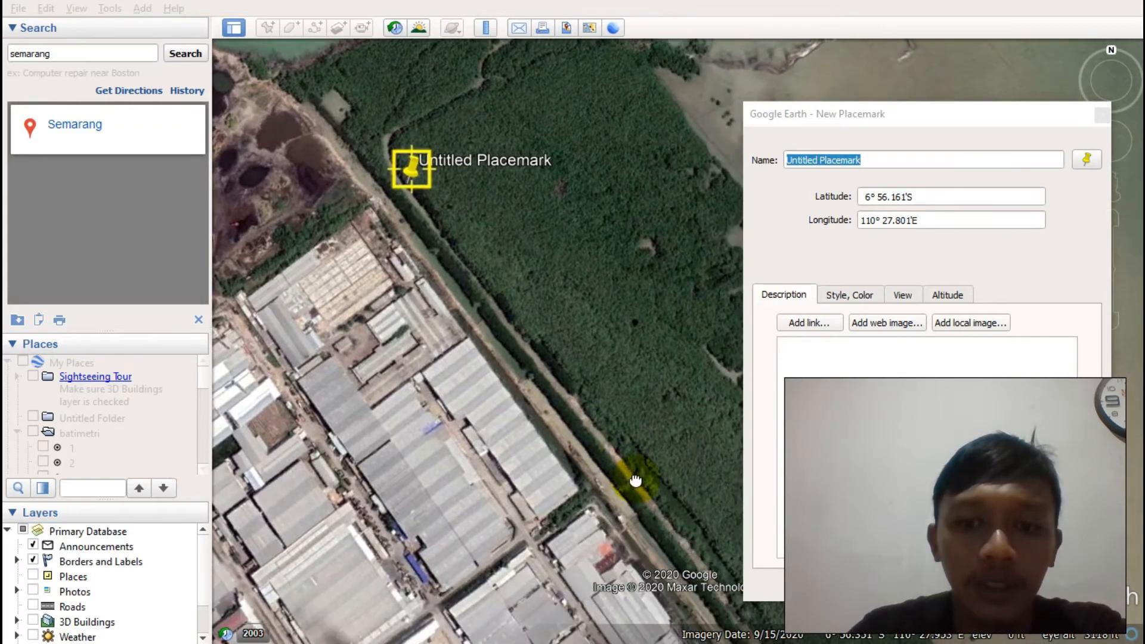
{"action": "left_click", "coordinate": [446, 221]}
{"action": "left_click_drag", "start_coordinate": [449, 228], "coordinate": [505, 370]}
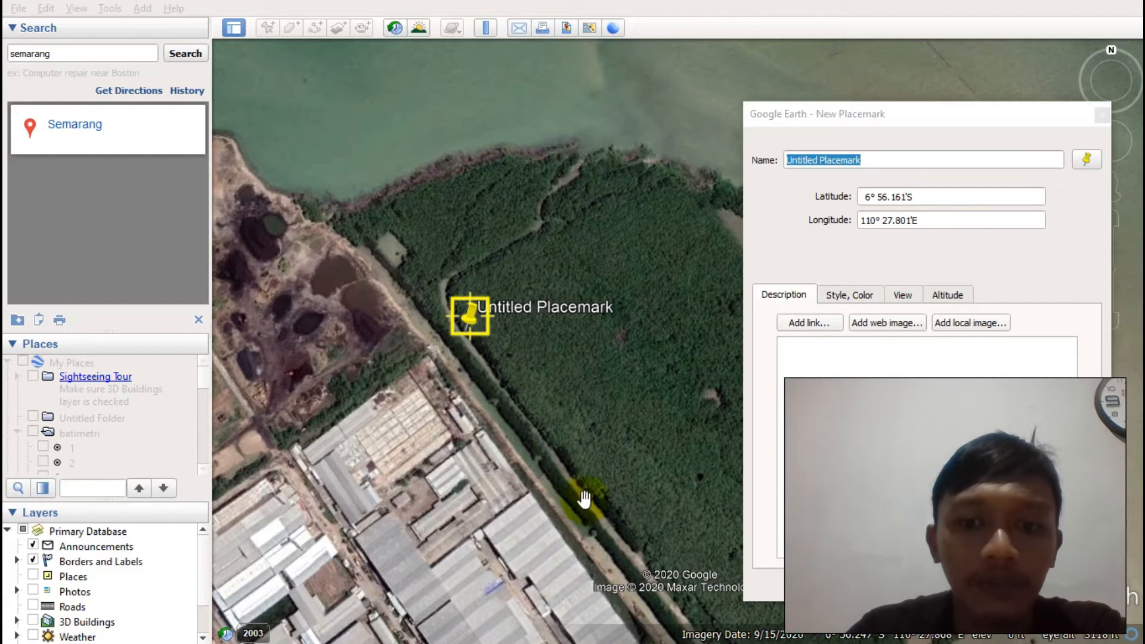
{"action": "left_click_drag", "start_coordinate": [611, 554], "coordinate": [588, 483]}
{"action": "left_click_drag", "start_coordinate": [643, 631], "coordinate": [608, 532]}
{"action": "left_click_drag", "start_coordinate": [685, 614], "coordinate": [574, 496]}
{"action": "left_click_drag", "start_coordinate": [420, 179], "coordinate": [614, 401]}
{"action": "left_click_drag", "start_coordinate": [492, 262], "coordinate": [492, 263]}
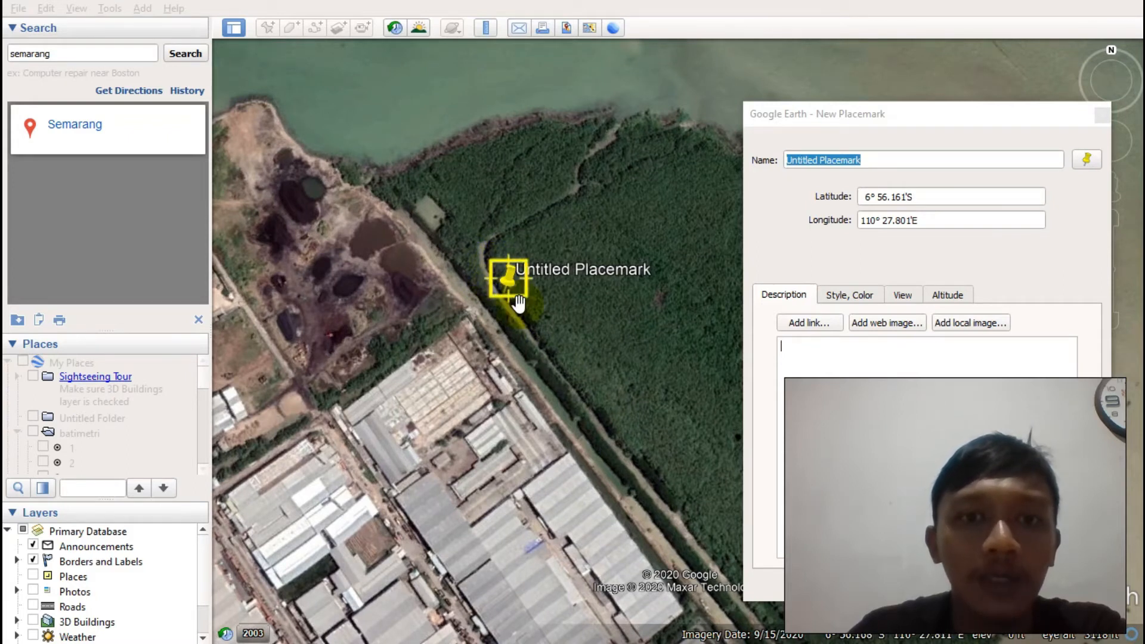
Name the new placemark at the mangrove's western edge 1.
{"action": "scroll", "coordinate": [498, 280], "scroll_direction": "up", "scroll_amount": 3}
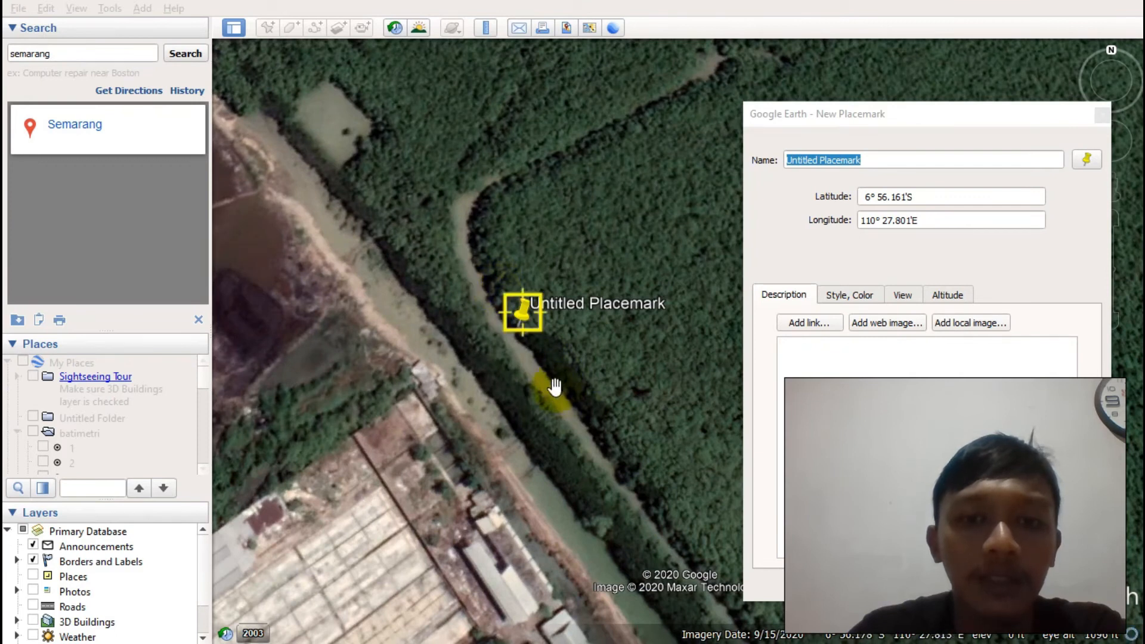
{"action": "scroll", "coordinate": [529, 352], "scroll_direction": "down", "scroll_amount": 3}
{"action": "scroll", "coordinate": [529, 355], "scroll_direction": "down", "scroll_amount": 3}
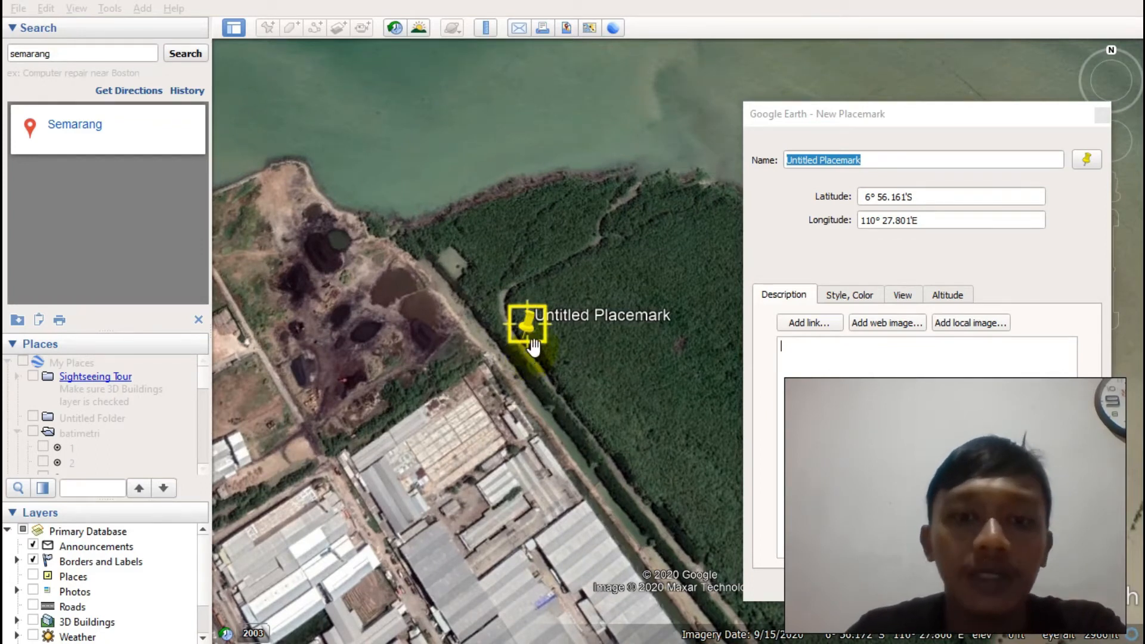
{"action": "left_click", "coordinate": [882, 143]}
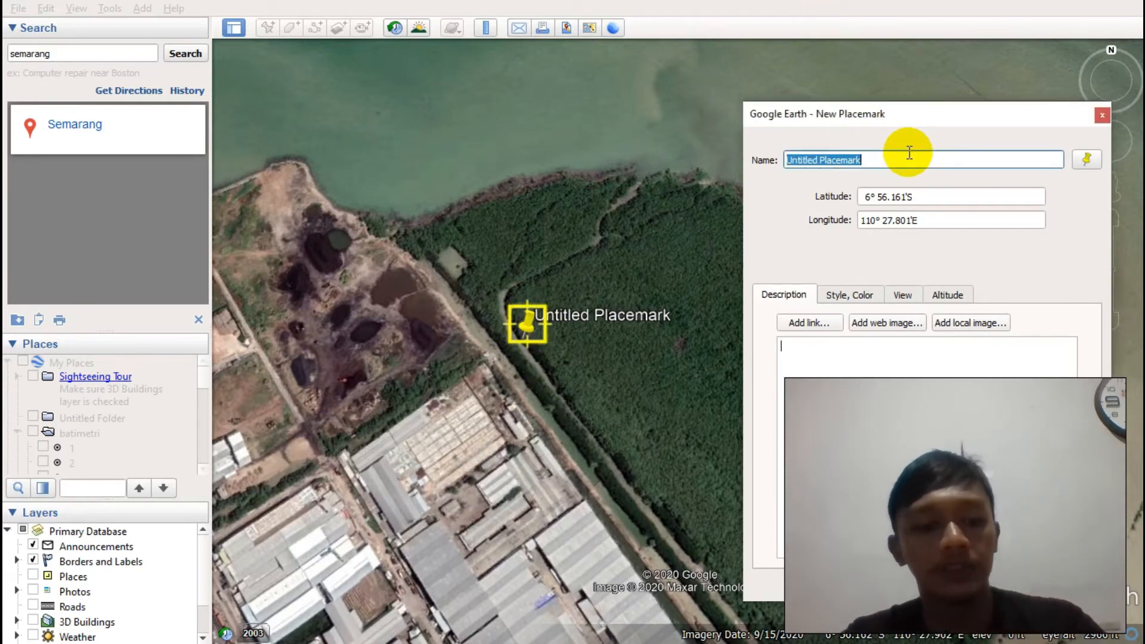
{"action": "type", "text": "1"}
Change the placemark's icon to the circled dot (placemark_circle) and save the placemark.
{"action": "left_click", "coordinate": [1091, 159]}
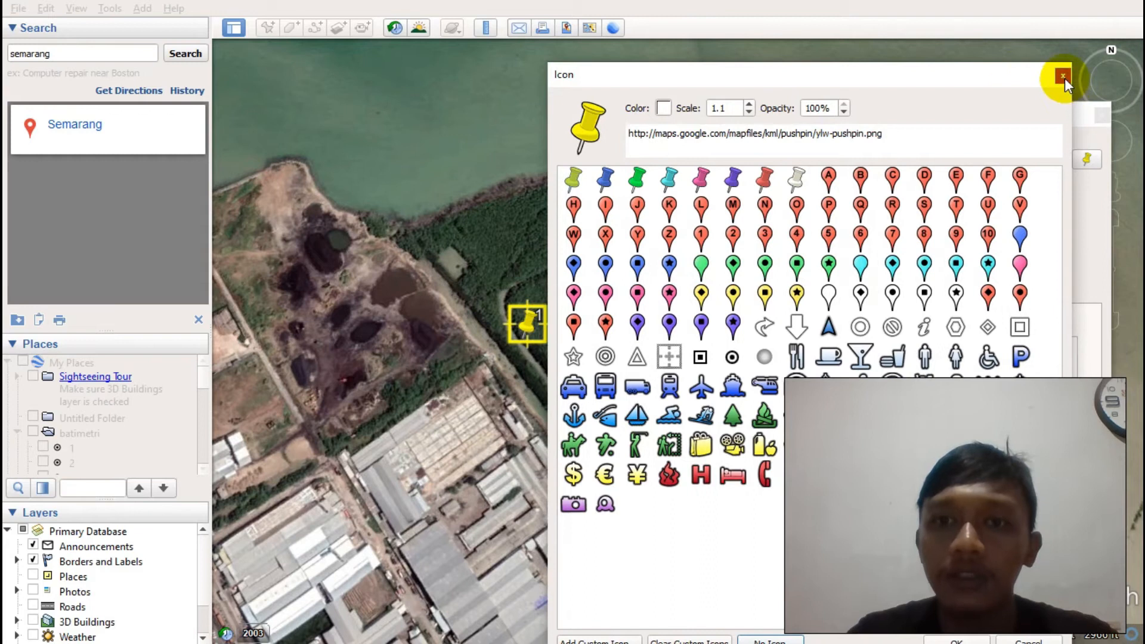
{"action": "left_click", "coordinate": [1063, 76]}
{"action": "left_click", "coordinate": [1093, 166]}
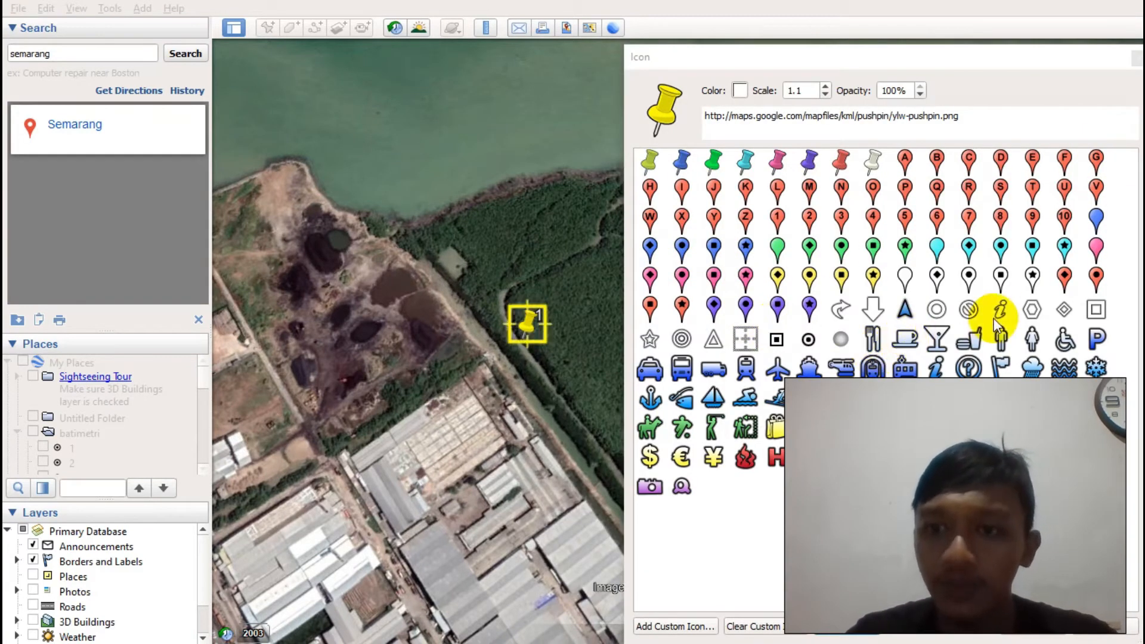
{"action": "left_click", "coordinate": [1096, 276]}
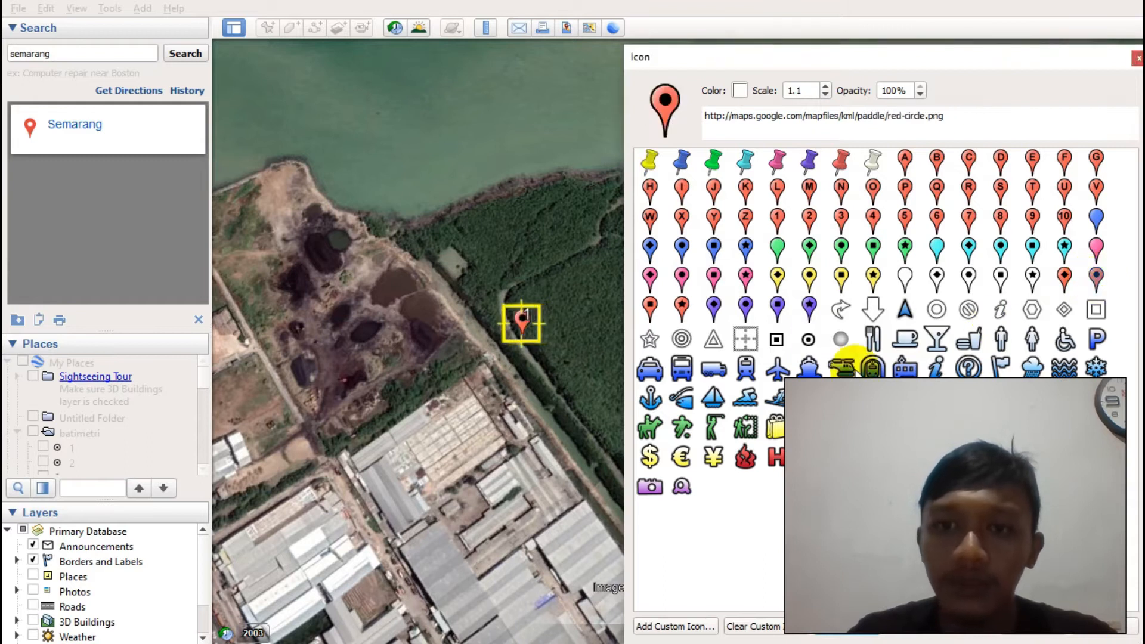
{"action": "left_click", "coordinate": [808, 339]}
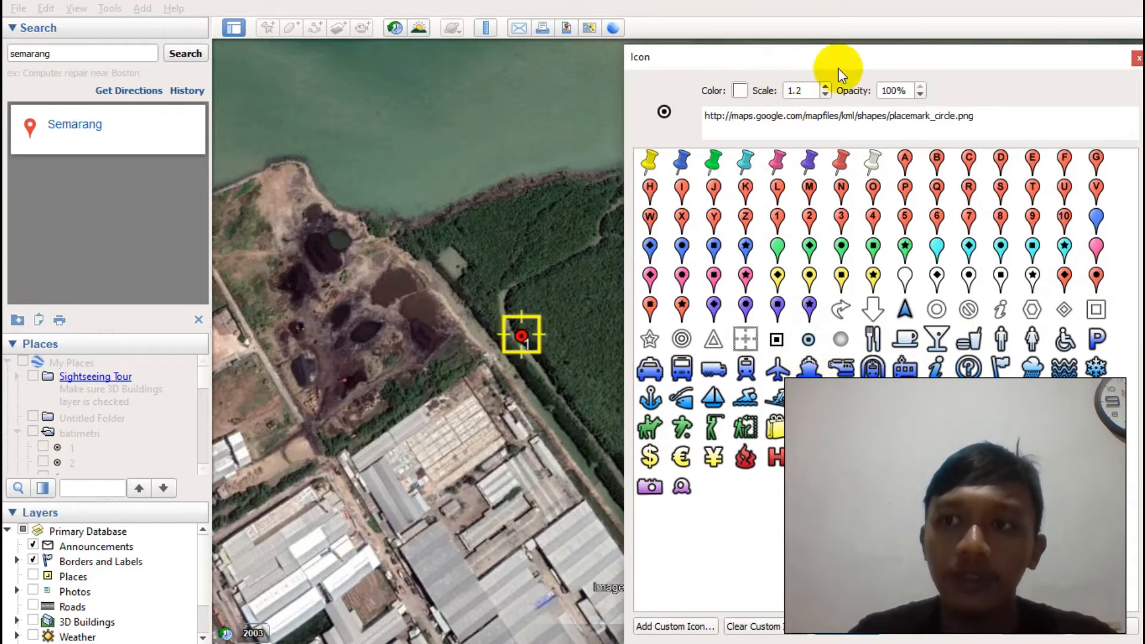
{"action": "left_click", "coordinate": [1054, 633]}
{"action": "left_click_drag", "start_coordinate": [941, 197], "coordinate": [864, 220]}
{"action": "left_click", "coordinate": [918, 219]}
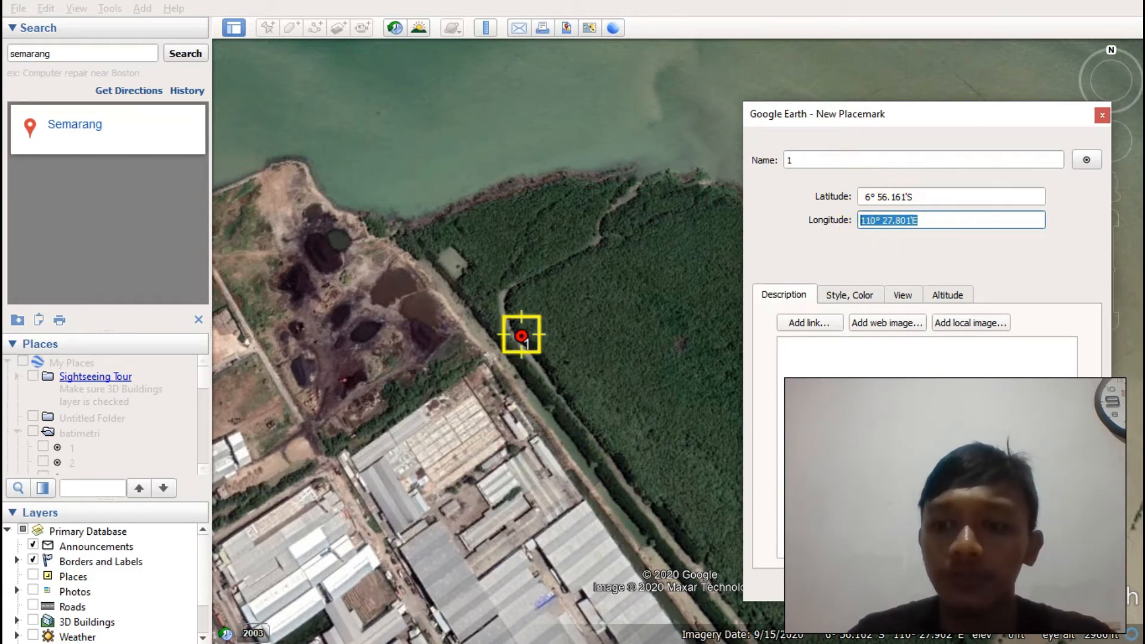
{"action": "key", "text": "Return"}
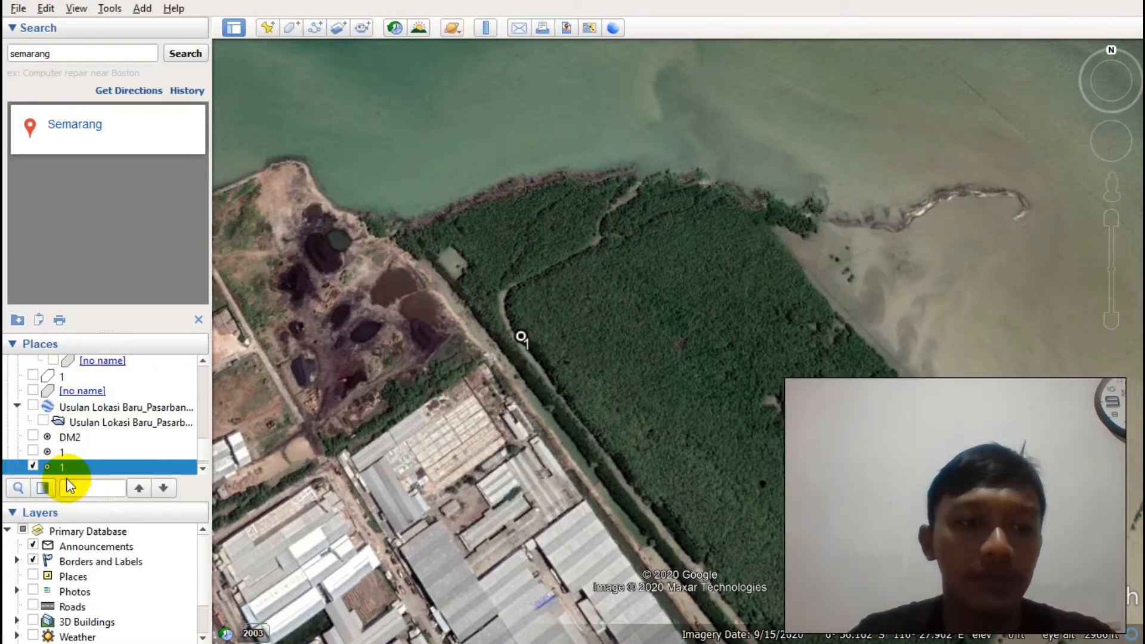
Start a new polygon for the mangrove forest and name it area.
{"action": "left_click_drag", "start_coordinate": [741, 388], "coordinate": [712, 308]}
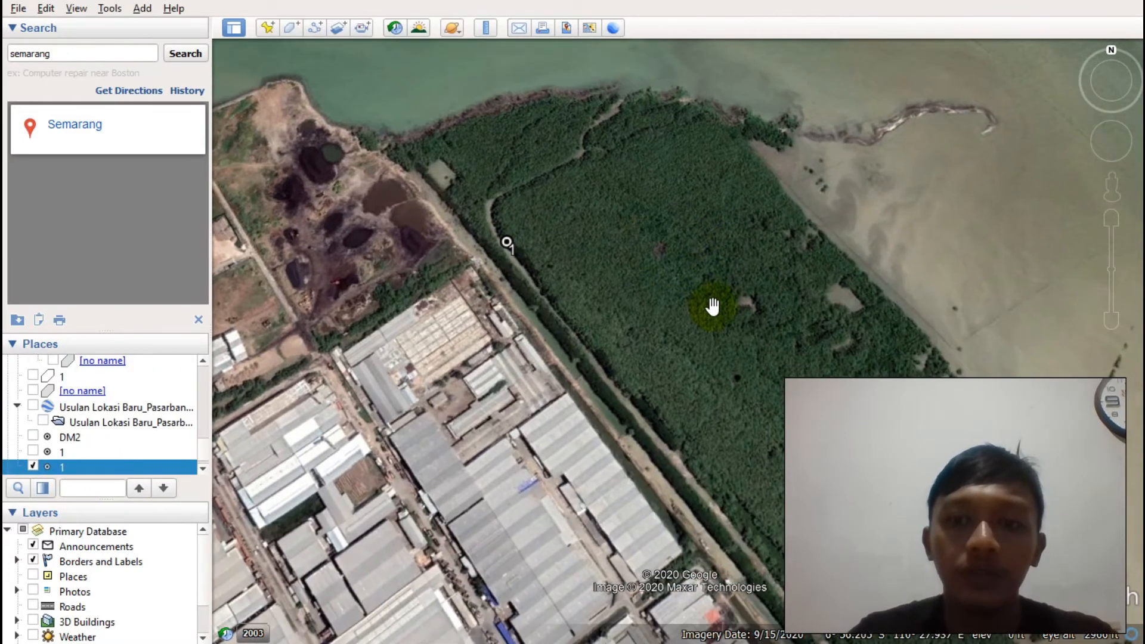
{"action": "left_click_drag", "start_coordinate": [561, 260], "coordinate": [543, 324]}
{"action": "scroll", "coordinate": [539, 322], "scroll_direction": "down", "scroll_amount": 2}
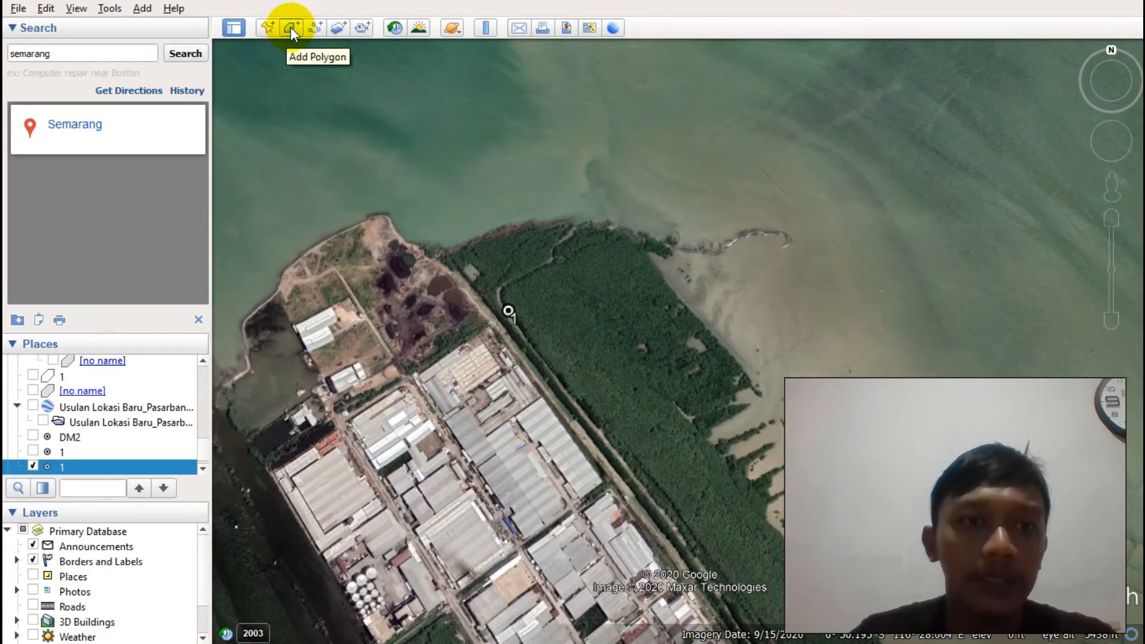
{"action": "left_click_drag", "start_coordinate": [741, 370], "coordinate": [702, 199]}
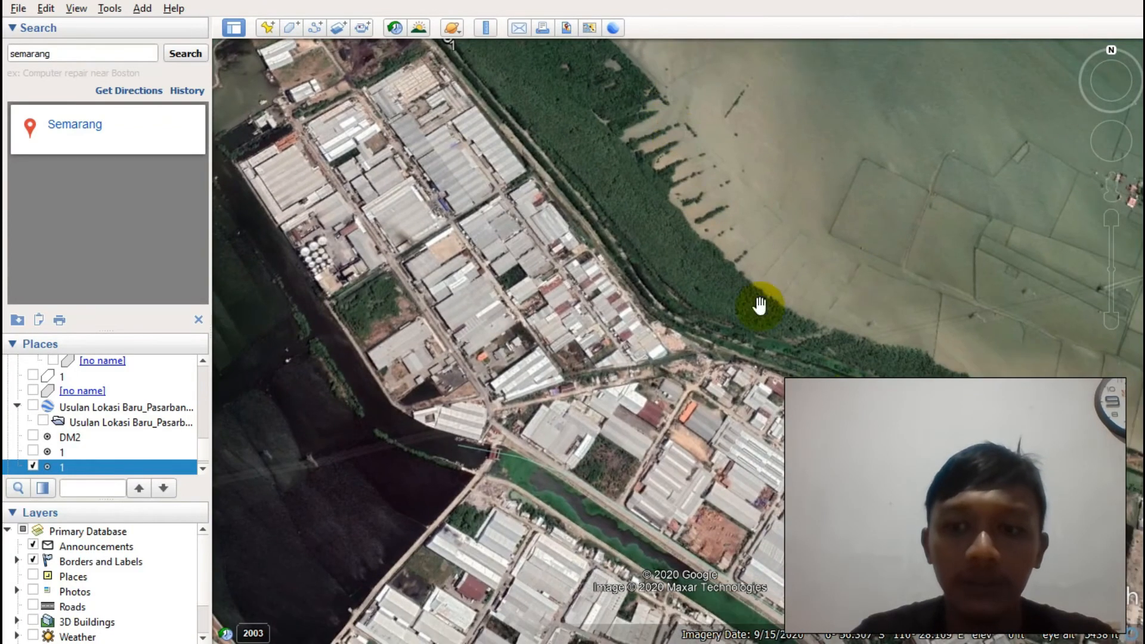
{"action": "left_click_drag", "start_coordinate": [621, 312], "coordinate": [634, 467]}
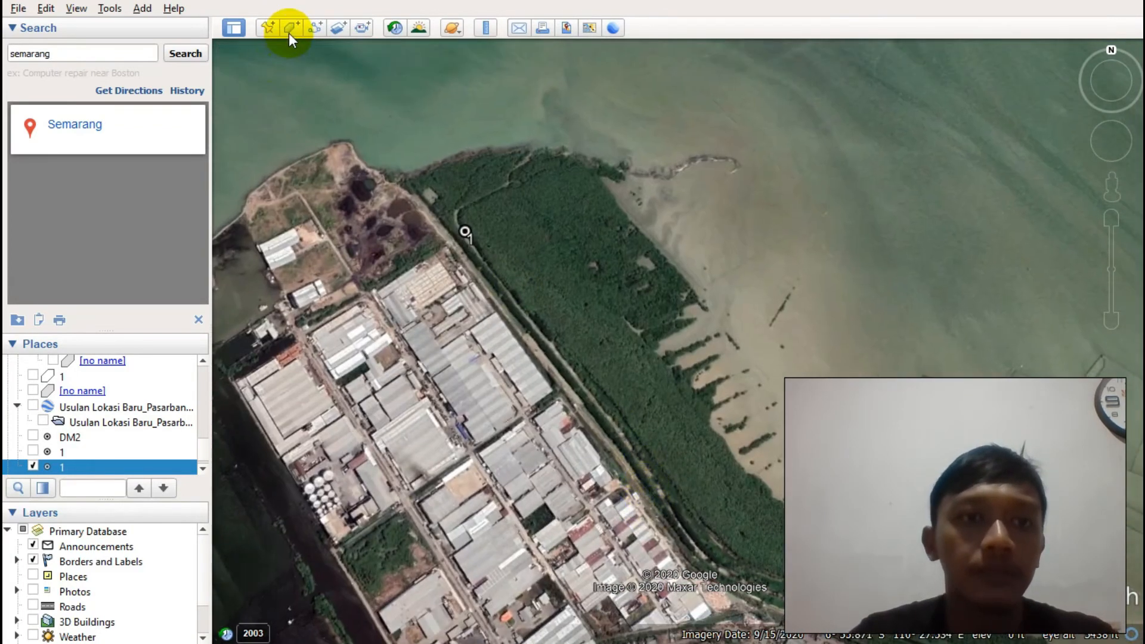
{"action": "left_click", "coordinate": [289, 33]}
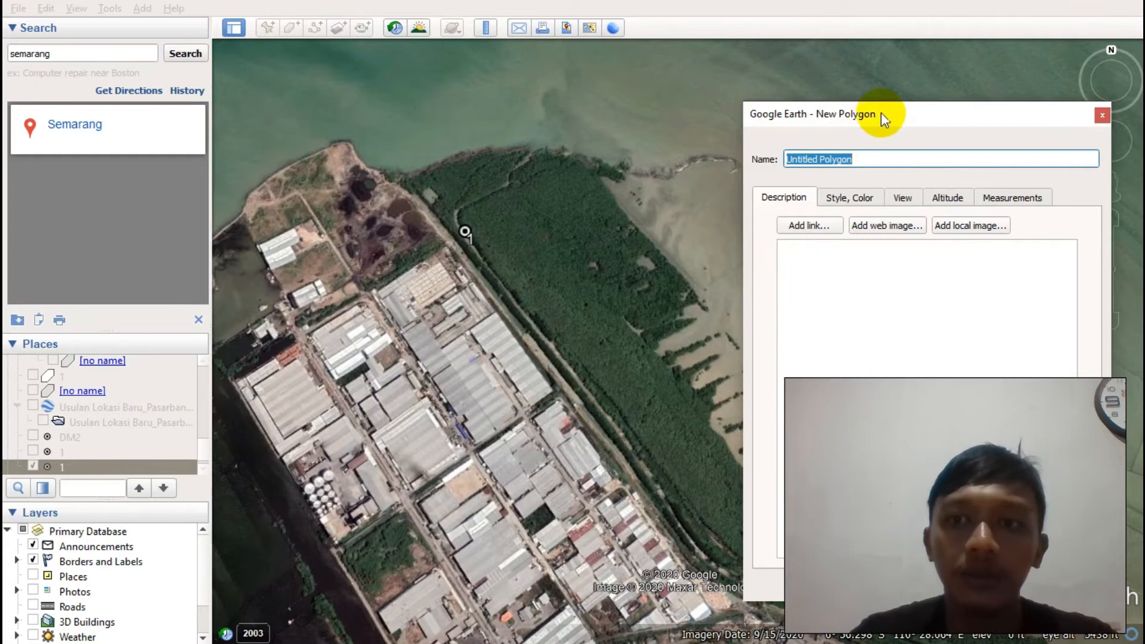
{"action": "left_click", "coordinate": [1101, 116]}
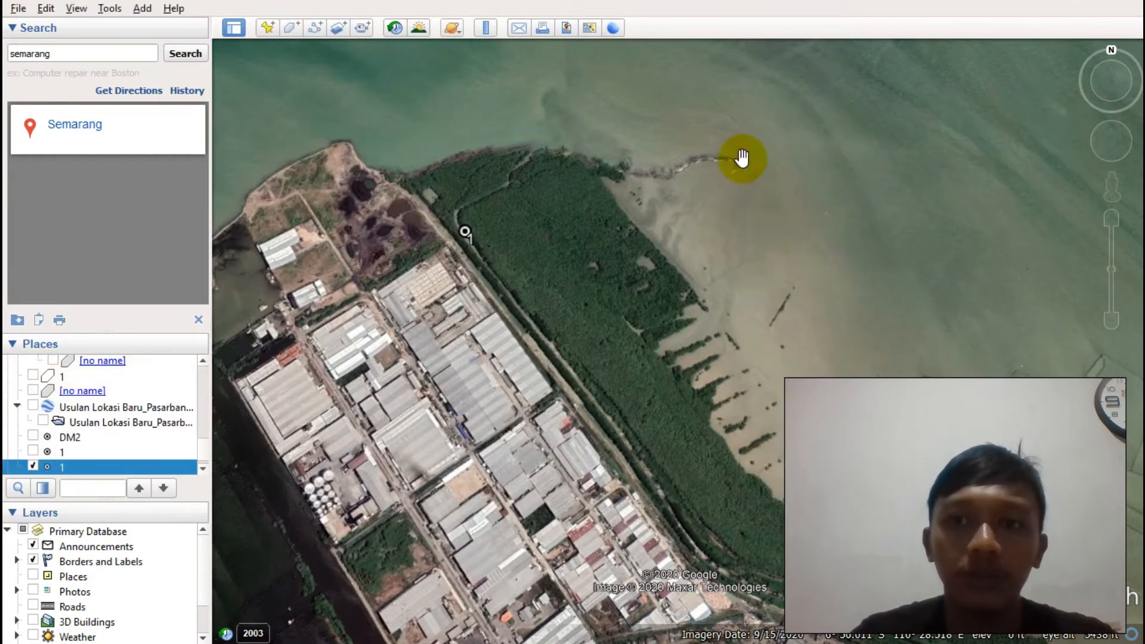
{"action": "left_click", "coordinate": [291, 28]}
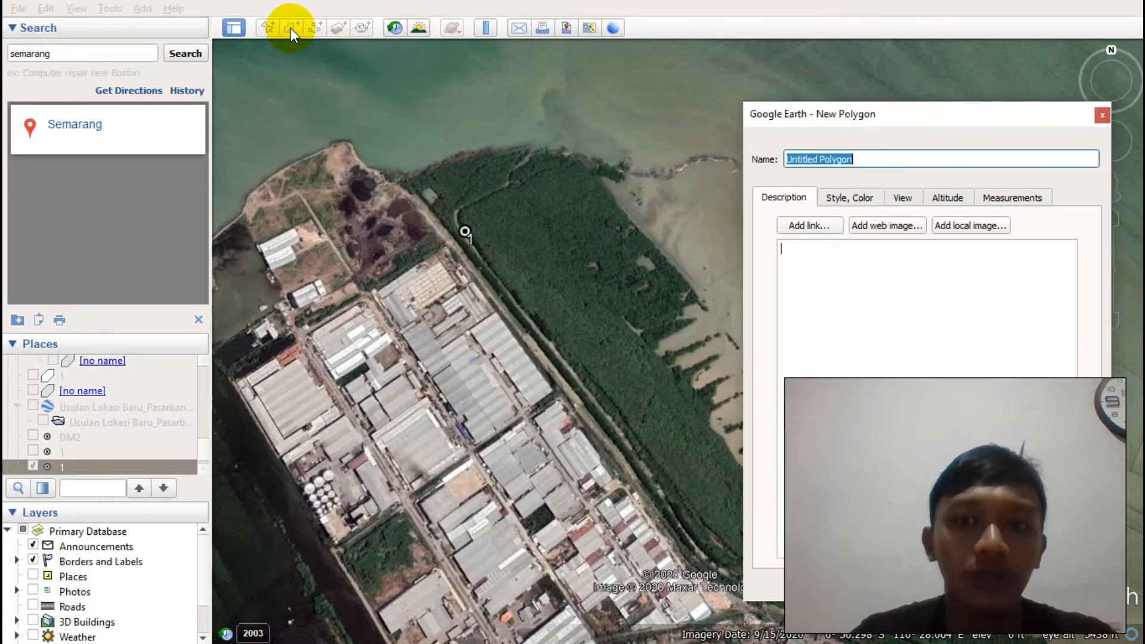
{"action": "left_click", "coordinate": [870, 163]}
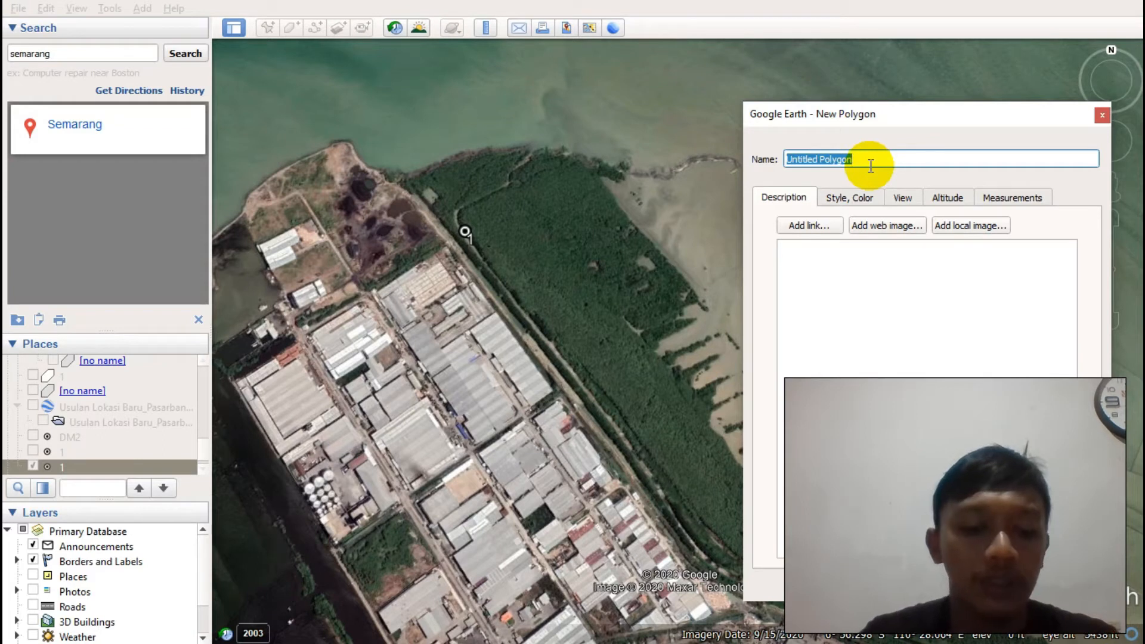
{"action": "type", "text": "area"}
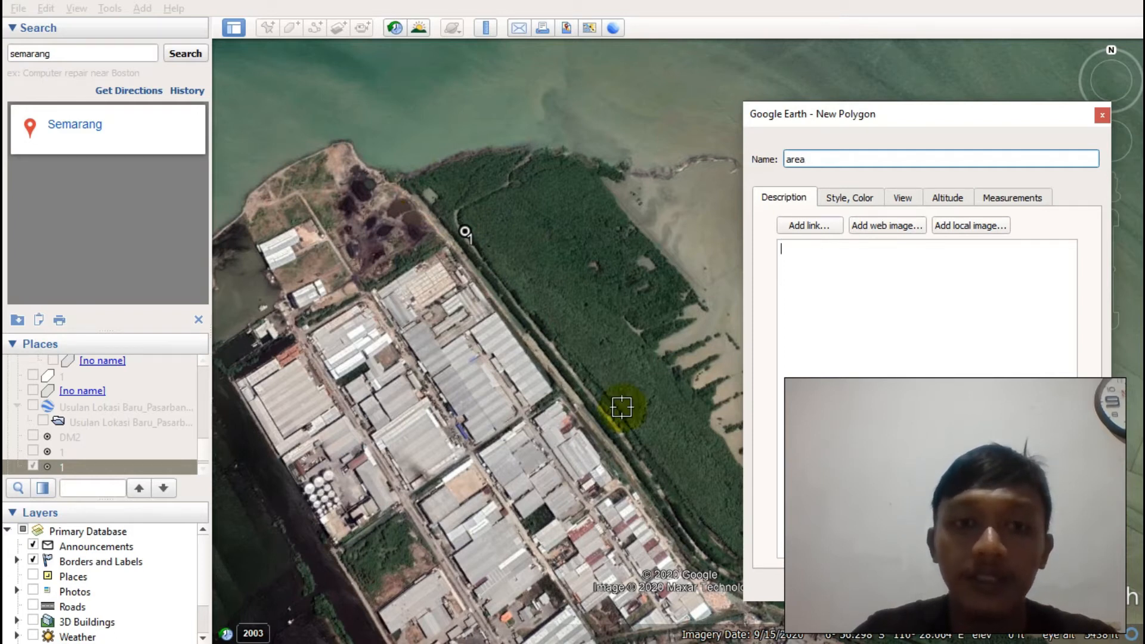
Trace the polygon's outline from the mangrove's northwest corner along the northern shore and down its northeastern edge.
{"action": "left_click", "coordinate": [401, 180]}
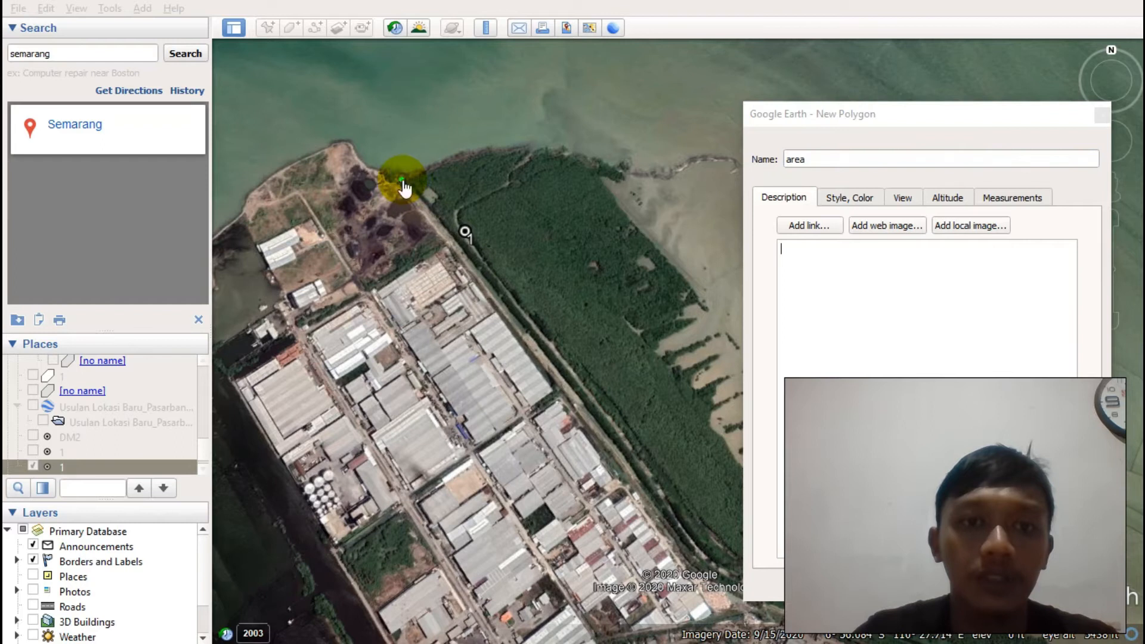
{"action": "left_click", "coordinate": [428, 174]}
{"action": "left_click", "coordinate": [496, 149]}
{"action": "left_click", "coordinate": [523, 146]}
{"action": "left_click", "coordinate": [577, 154]}
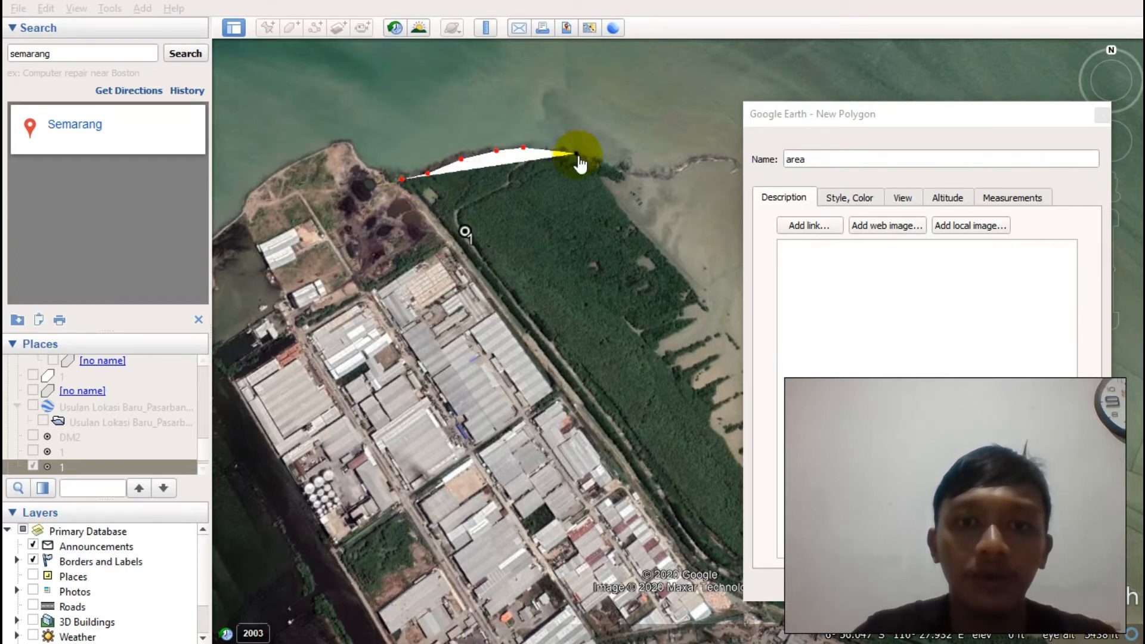
{"action": "left_click", "coordinate": [602, 181]}
{"action": "left_click", "coordinate": [648, 241]}
{"action": "left_click", "coordinate": [686, 279]}
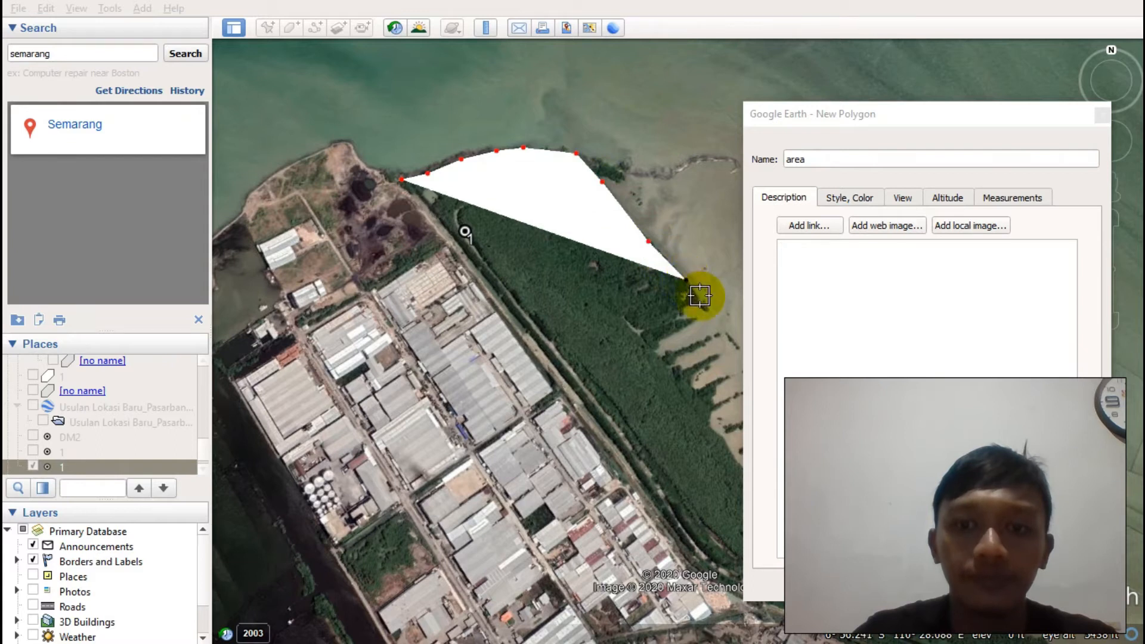
Continue the polygon's outline around the first narrow mangrove fingers and inlets on the eastern shore.
{"action": "left_click", "coordinate": [703, 304]}
{"action": "left_click", "coordinate": [683, 319]}
{"action": "left_click", "coordinate": [660, 334]}
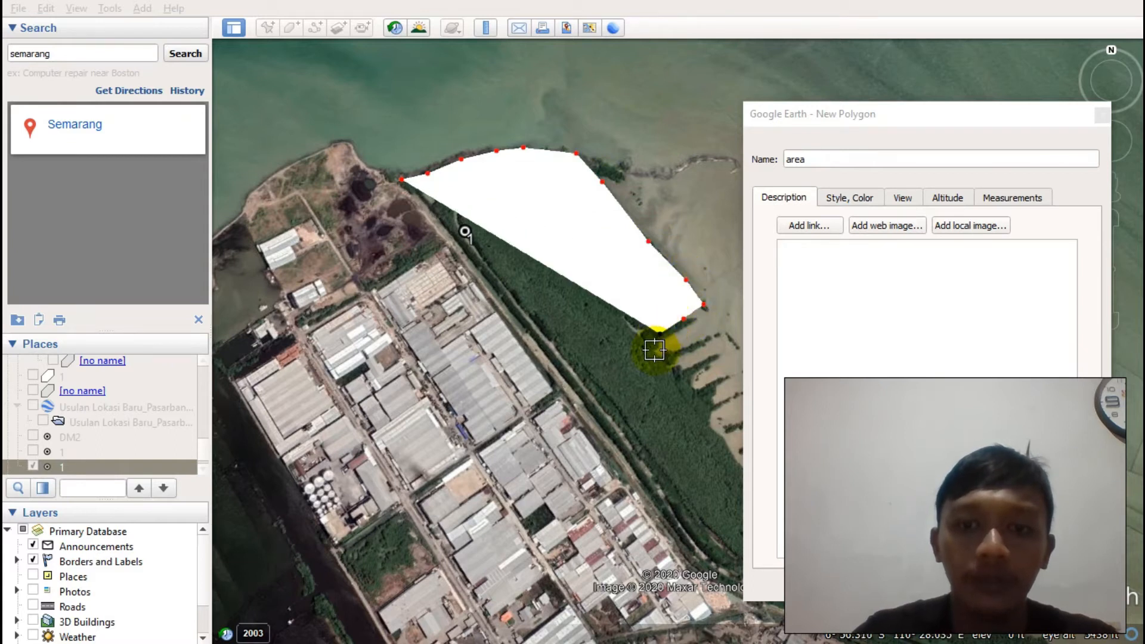
{"action": "left_click", "coordinate": [654, 351]}
{"action": "left_click", "coordinate": [663, 355]}
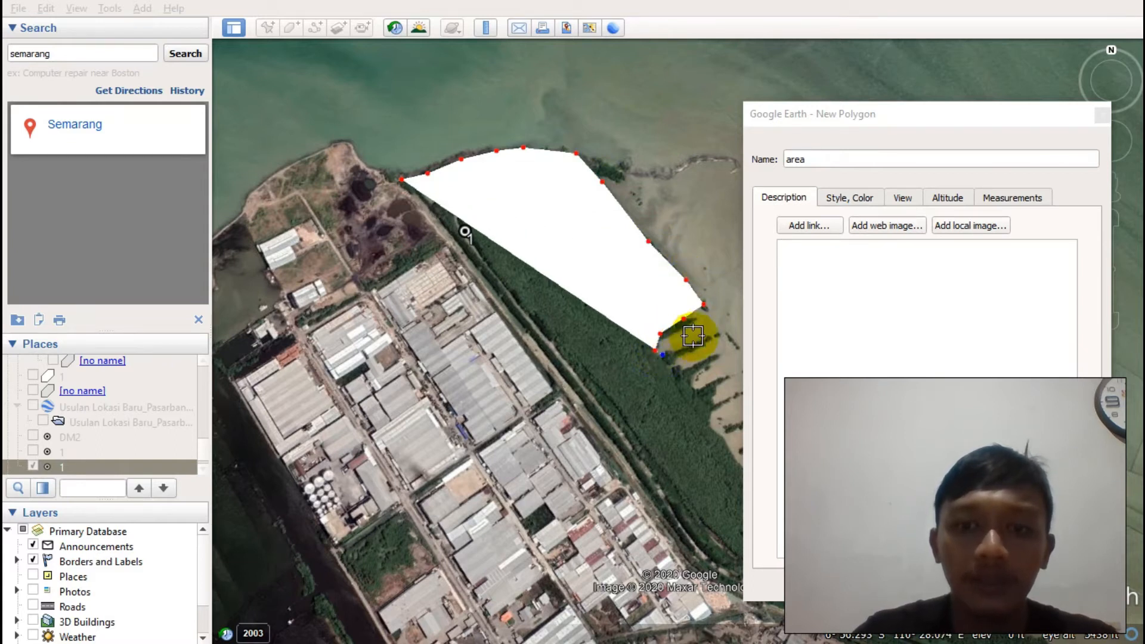
{"action": "left_click", "coordinate": [710, 334]}
{"action": "left_click", "coordinate": [687, 353]}
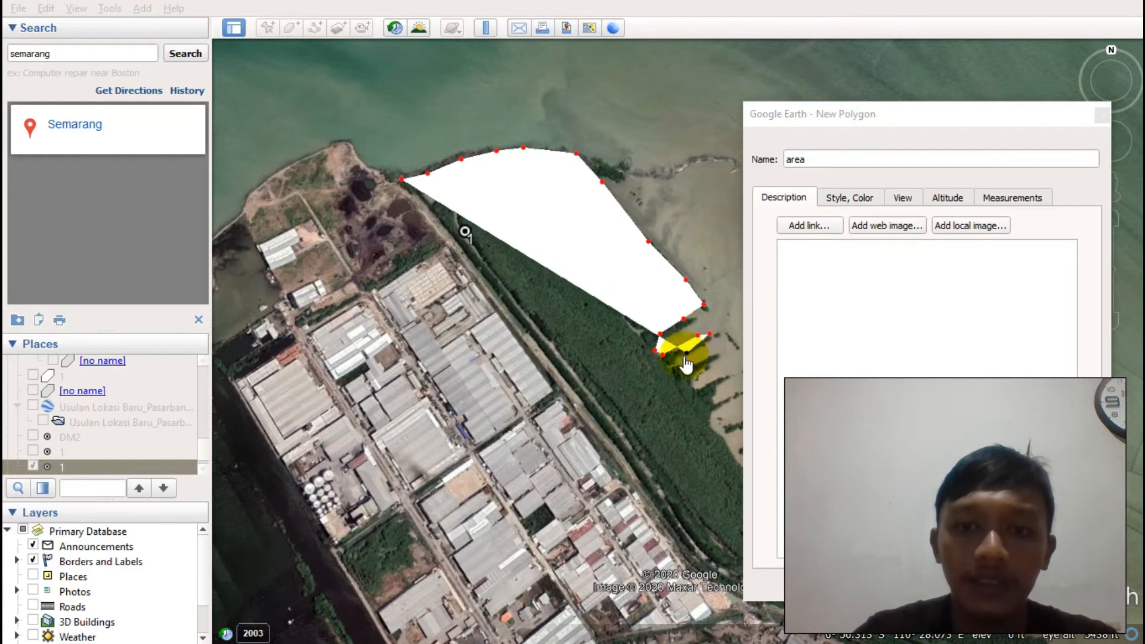
{"action": "left_click", "coordinate": [669, 362]}
{"action": "left_click", "coordinate": [712, 356]}
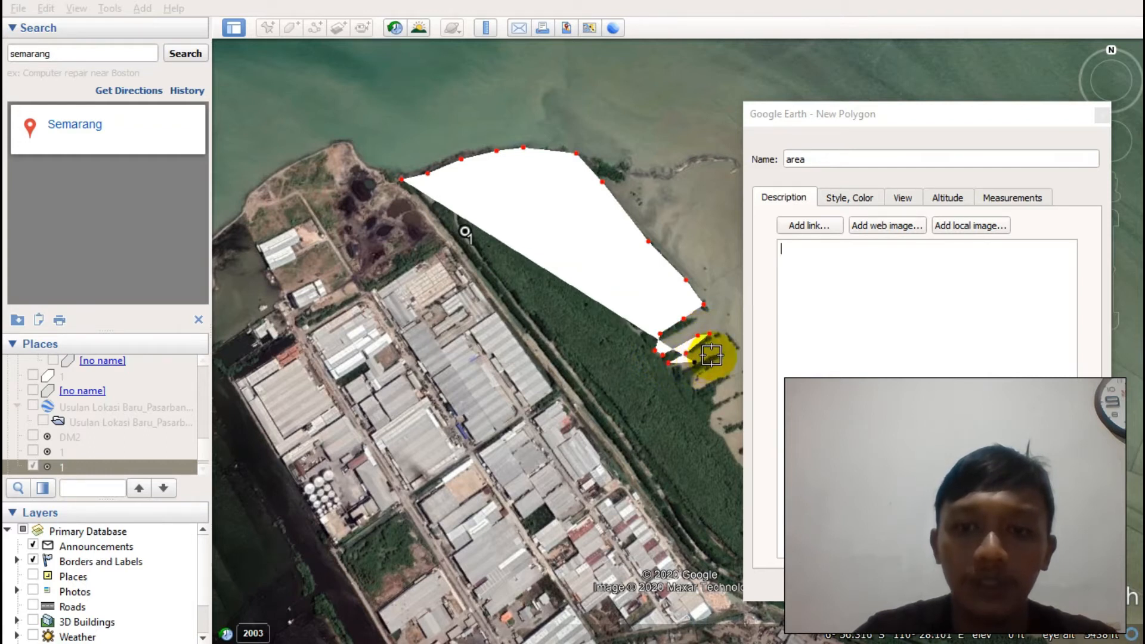
{"action": "left_click", "coordinate": [694, 362]}
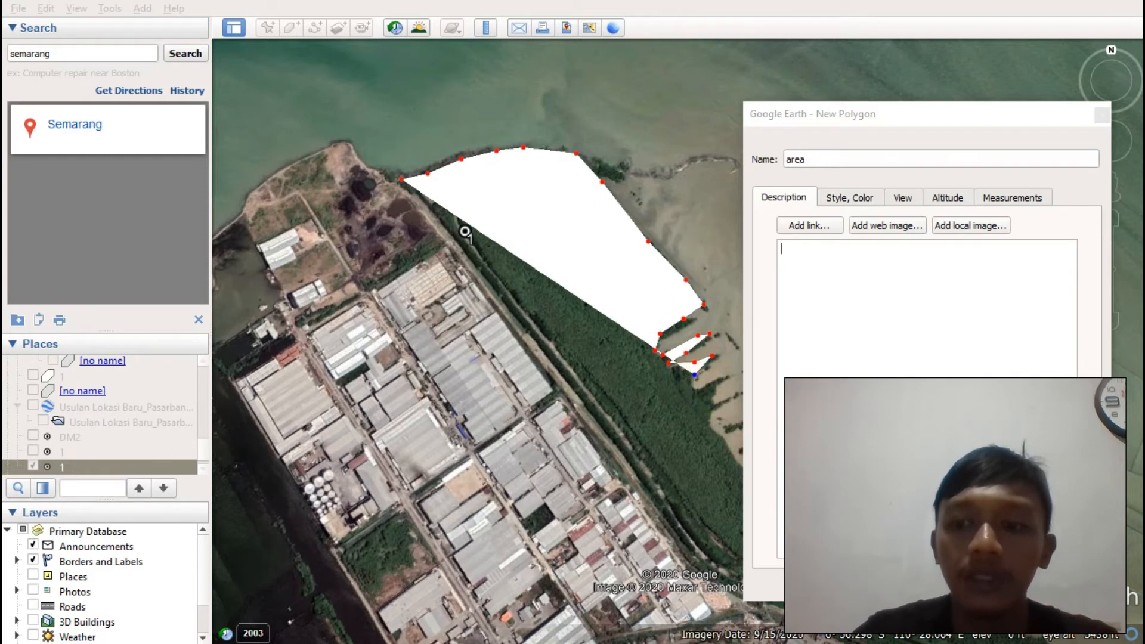
Trace the rest of the mangrove southeast along the shore and back along the warehouse side to the starting point, and save the polygon.
{"action": "left_click", "coordinate": [989, 110]}
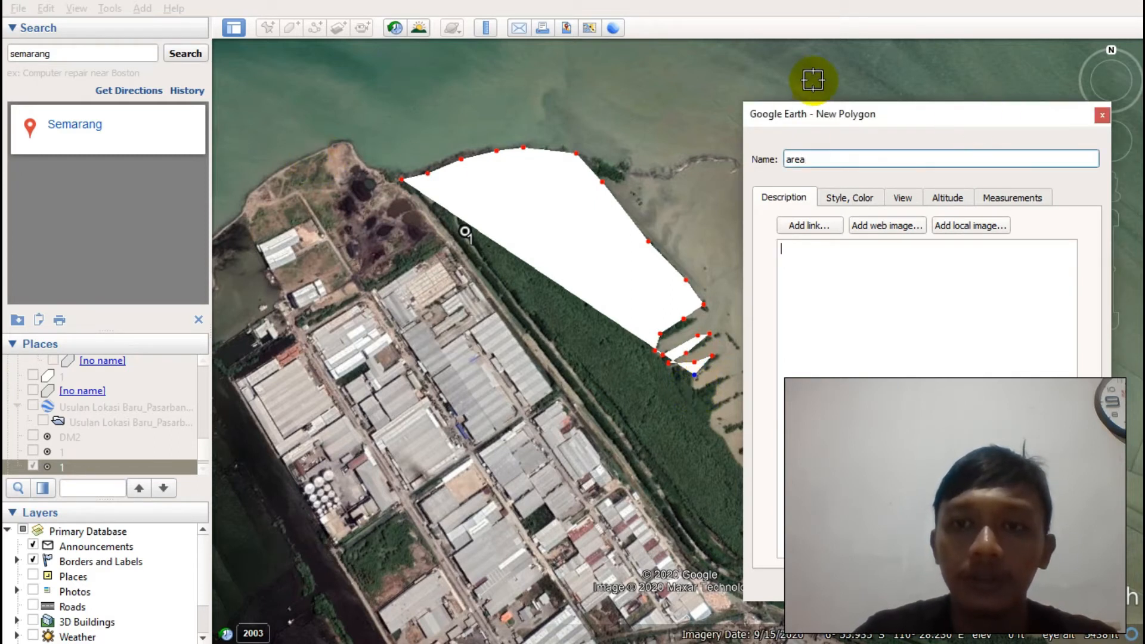
{"action": "left_click_drag", "start_coordinate": [838, 119], "coordinate": [81, 97]}
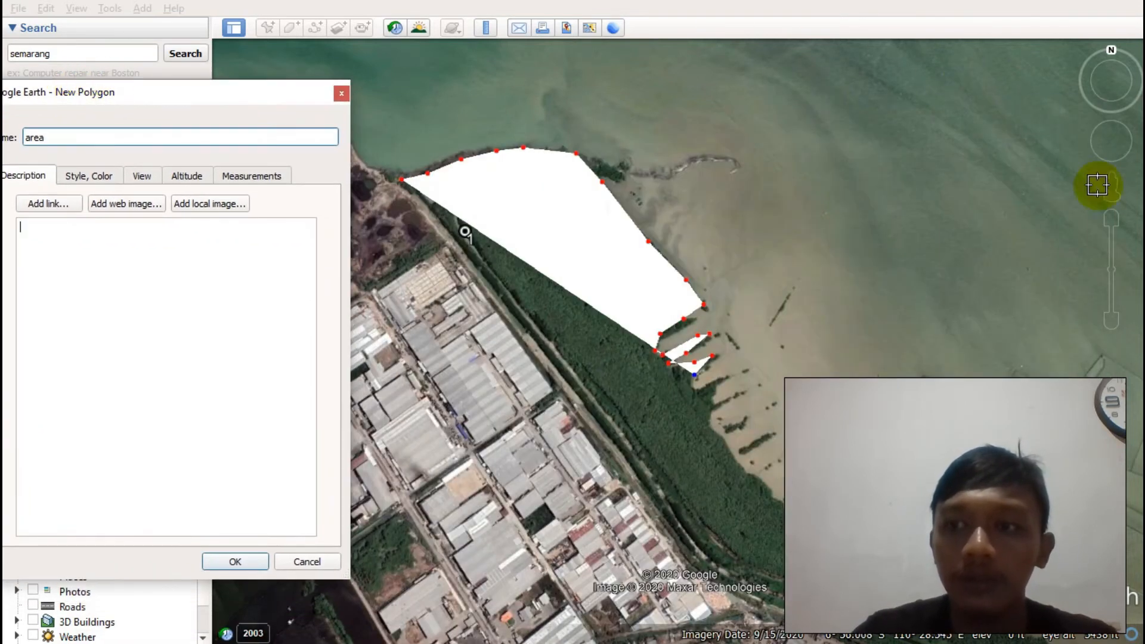
{"action": "left_click", "coordinate": [1113, 313]}
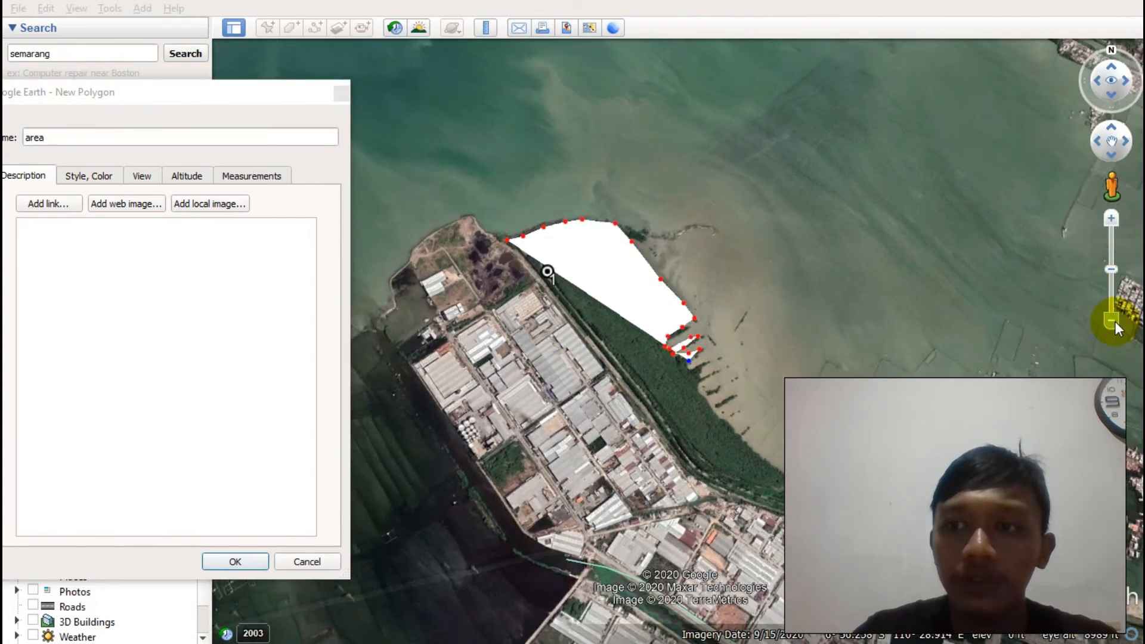
{"action": "left_click", "coordinate": [1116, 155]}
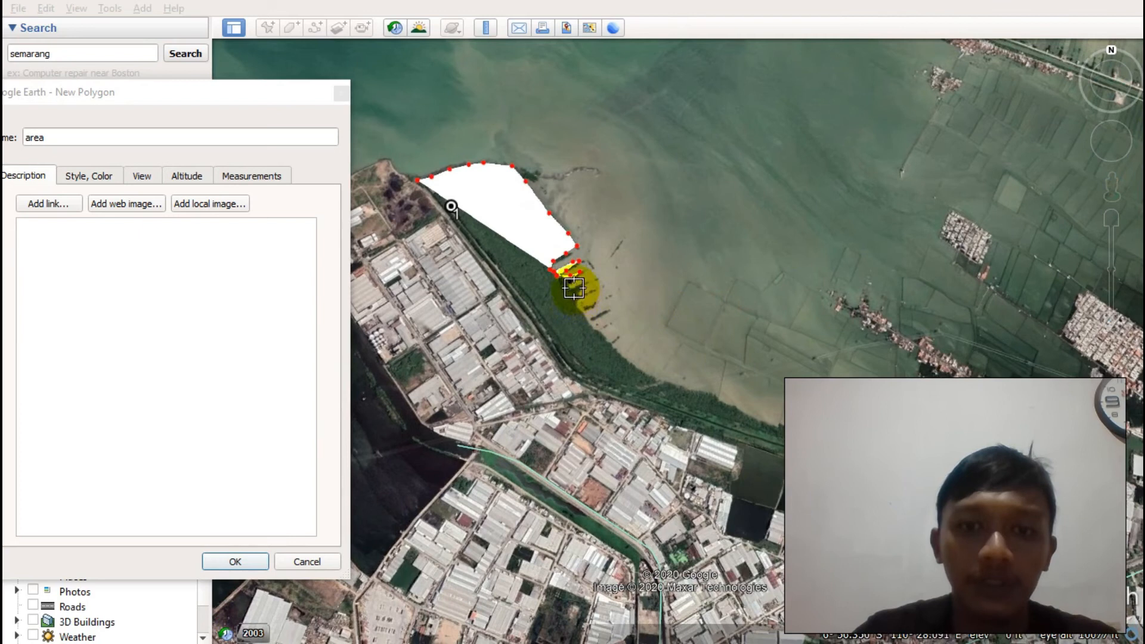
{"action": "mouse_move", "coordinate": [574, 292]}
{"action": "left_mouse_down"}
{"action": "mouse_move", "coordinate": [605, 337]}
{"action": "mouse_move", "coordinate": [662, 377]}
{"action": "mouse_move", "coordinate": [781, 427]}
{"action": "mouse_move", "coordinate": [618, 393]}
{"action": "mouse_move", "coordinate": [544, 344]}
{"action": "mouse_move", "coordinate": [454, 217]}
{"action": "mouse_move", "coordinate": [419, 189]}
{"action": "left_mouse_up"}
{"action": "left_click", "coordinate": [257, 559]}
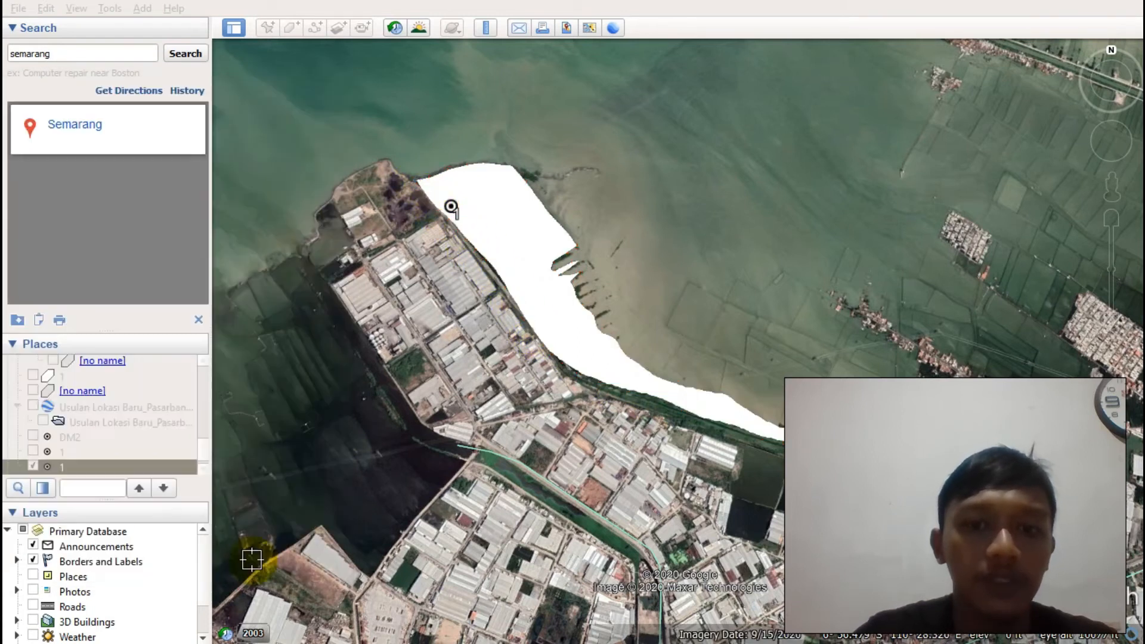
{"action": "left_click", "coordinate": [512, 212]}
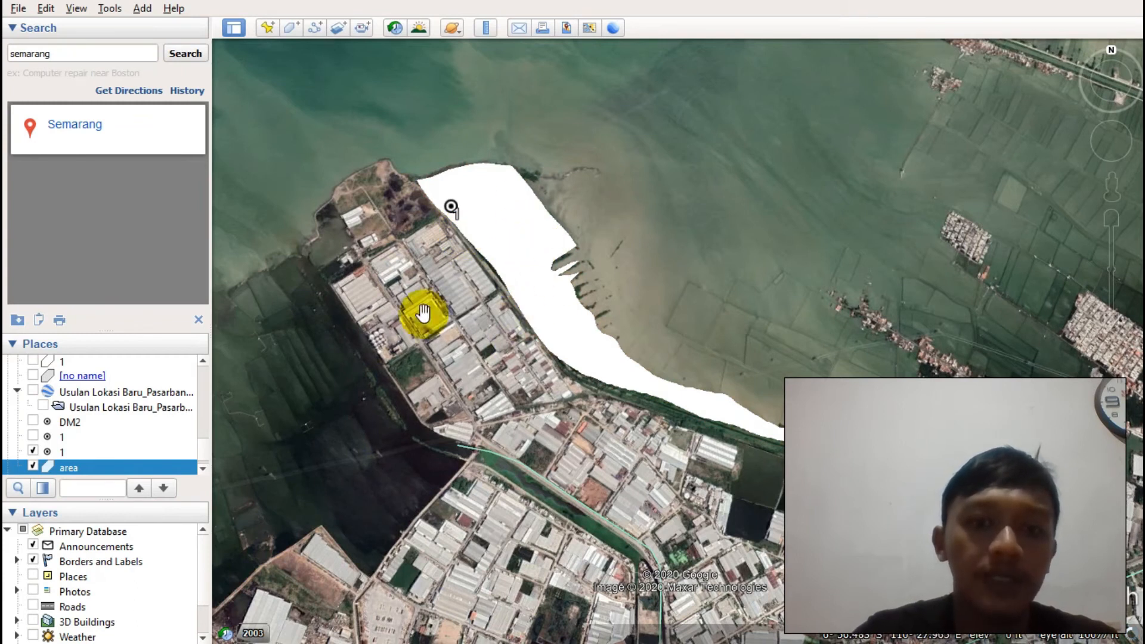
Clear the Semarang search results to give the list of saved places more room.
{"action": "right_click", "coordinate": [131, 466]}
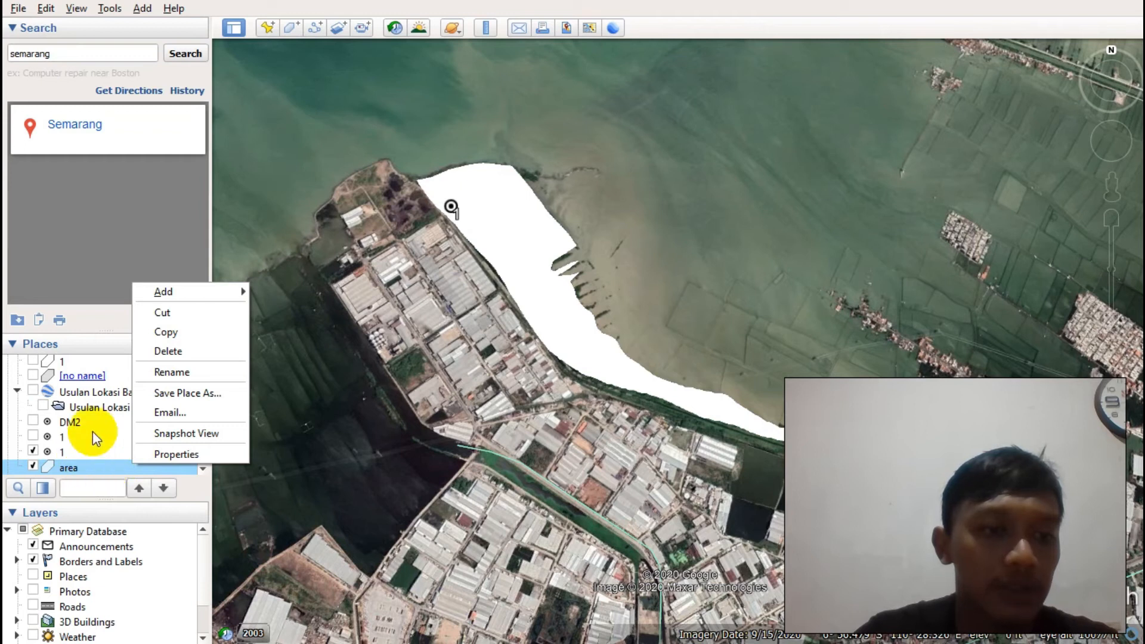
{"action": "left_click", "coordinate": [99, 328]}
{"action": "left_click", "coordinate": [197, 319]}
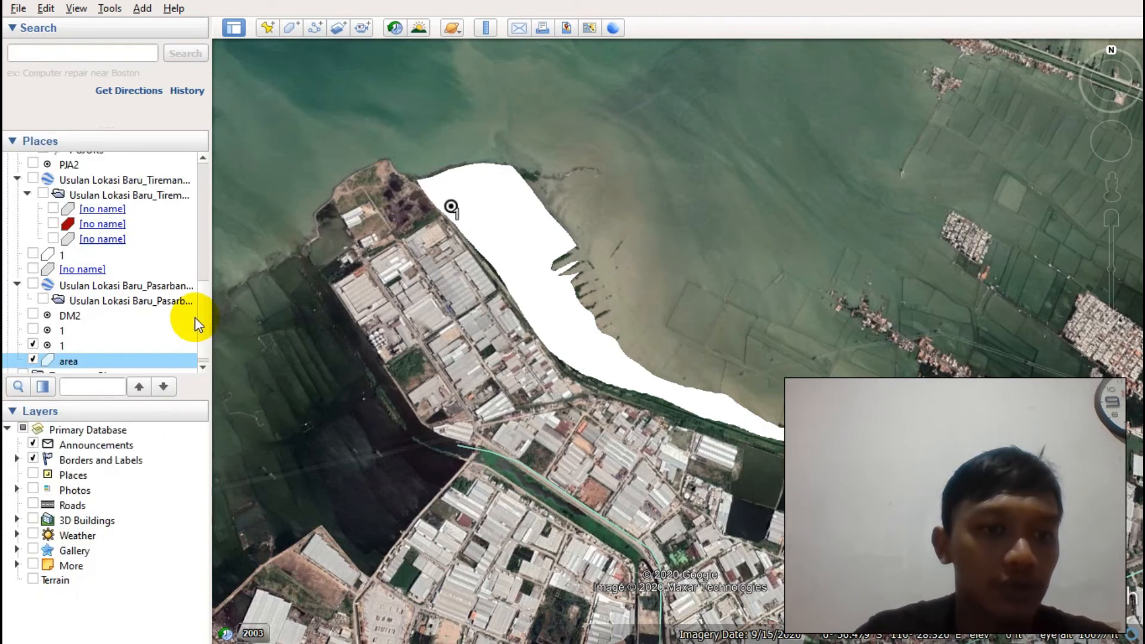
Open the area polygon's properties and set its area style to Outlined.
{"action": "scroll", "coordinate": [67, 344], "scroll_direction": "down", "scroll_amount": 1}
{"action": "right_click", "coordinate": [70, 342]}
{"action": "left_click", "coordinate": [143, 513]}
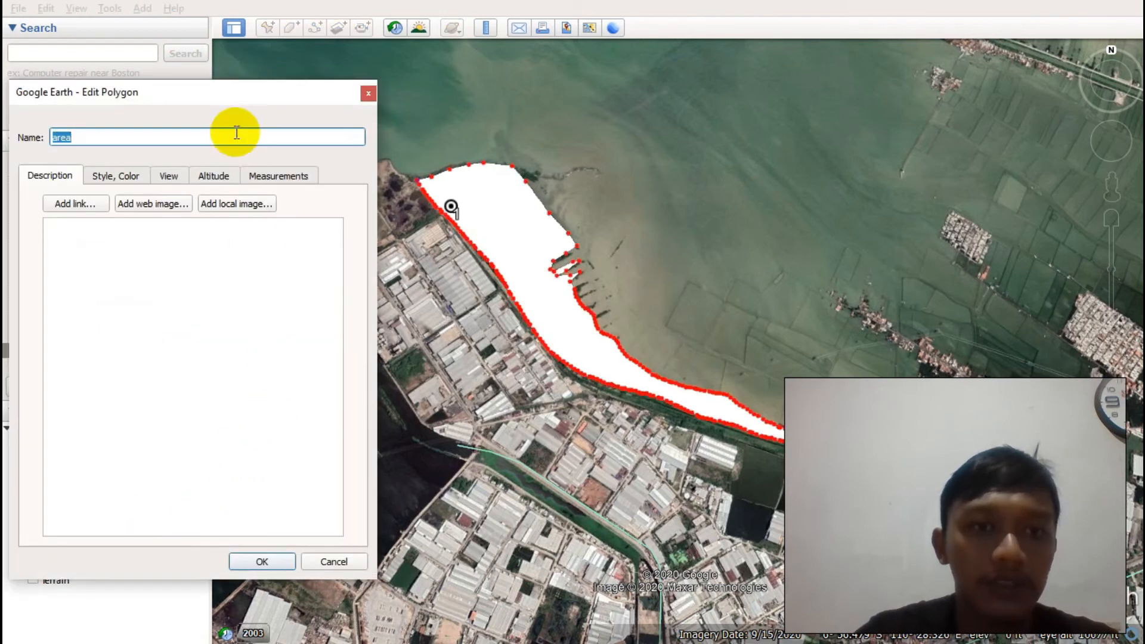
{"action": "left_click", "coordinate": [128, 176]}
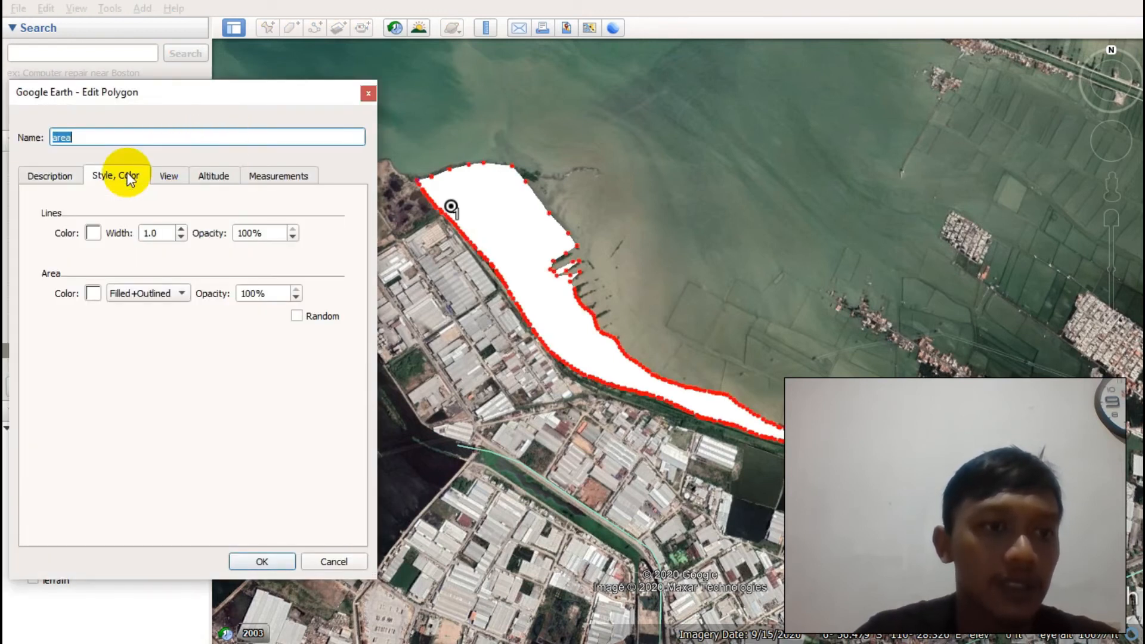
{"action": "left_click", "coordinate": [148, 292]}
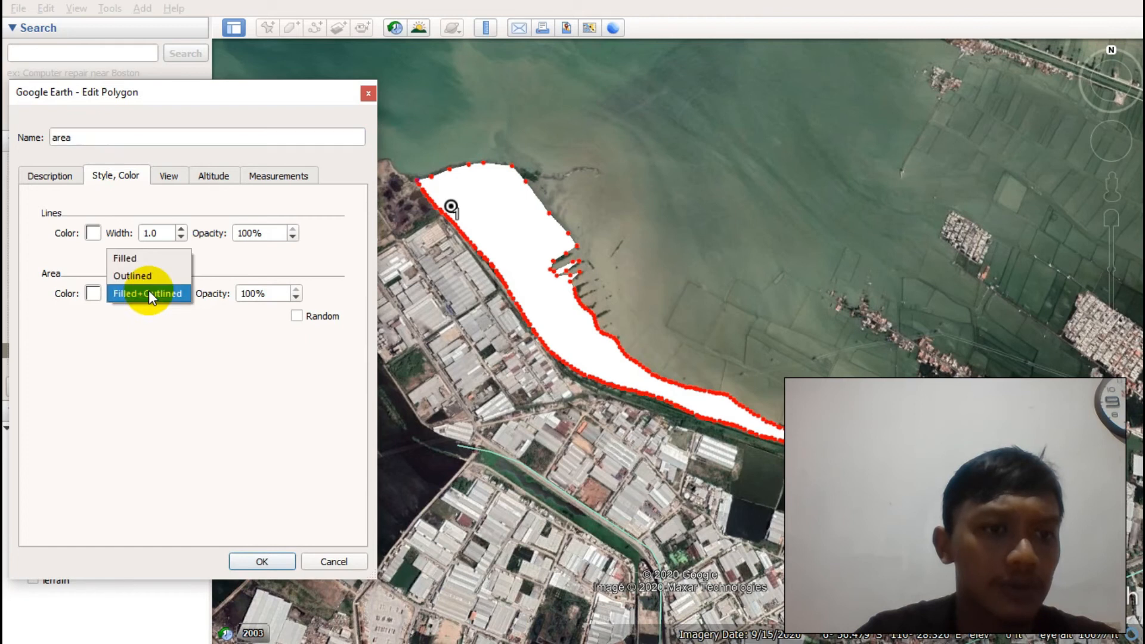
{"action": "left_click", "coordinate": [152, 277]}
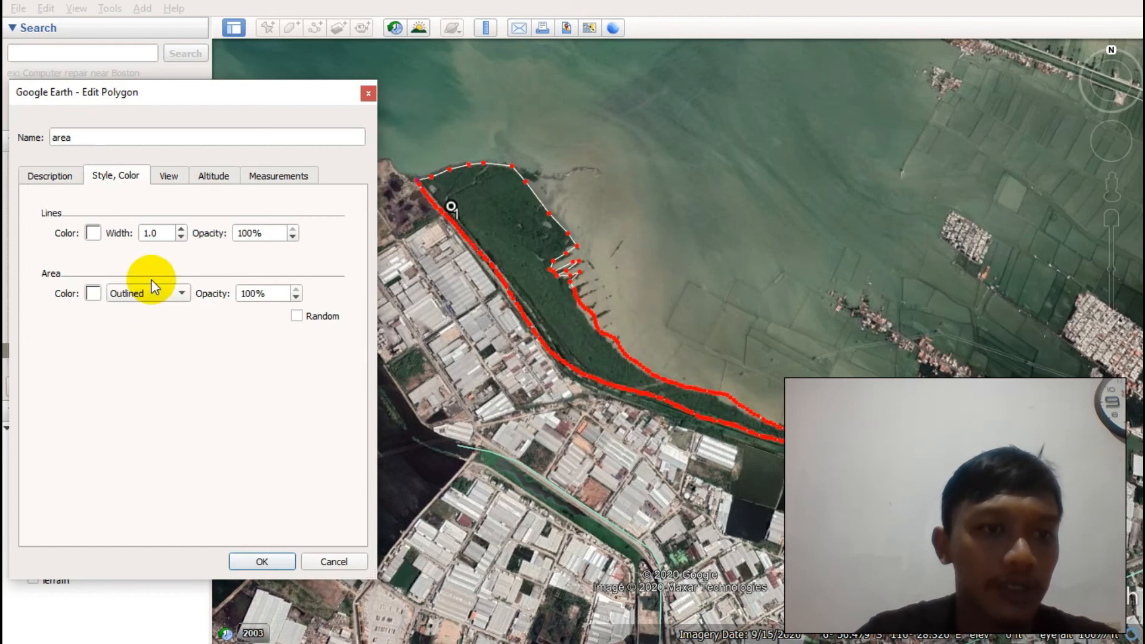
Set the polygon's line color to dark red and line width to 5, and save the style changes.
{"action": "left_click", "coordinate": [94, 232]}
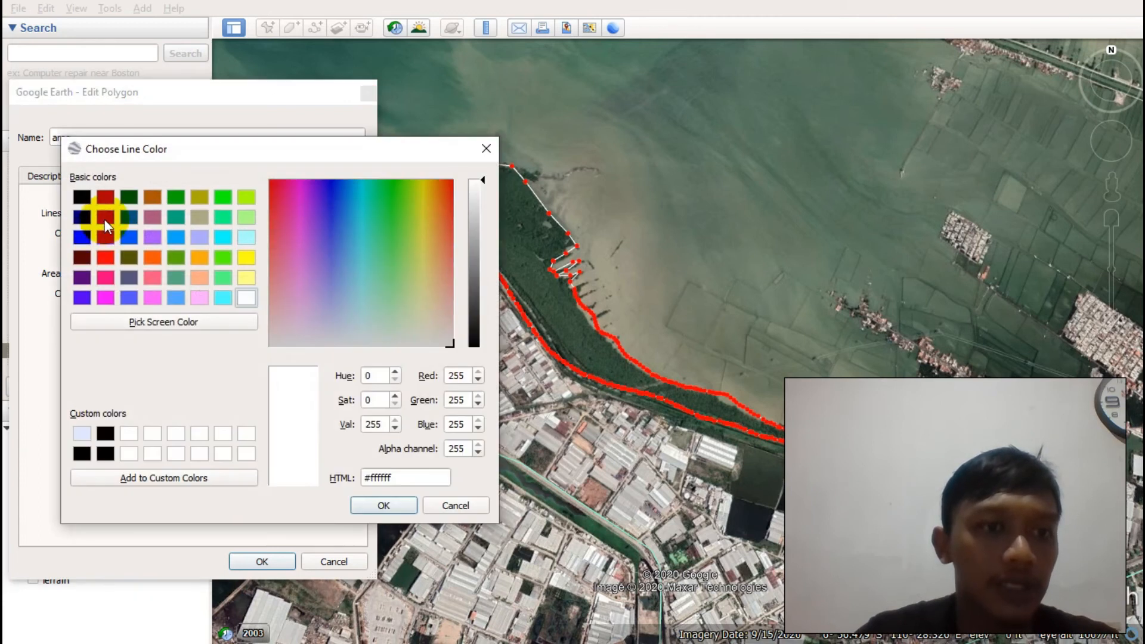
{"action": "left_click", "coordinate": [105, 196]}
{"action": "left_click", "coordinate": [386, 504]}
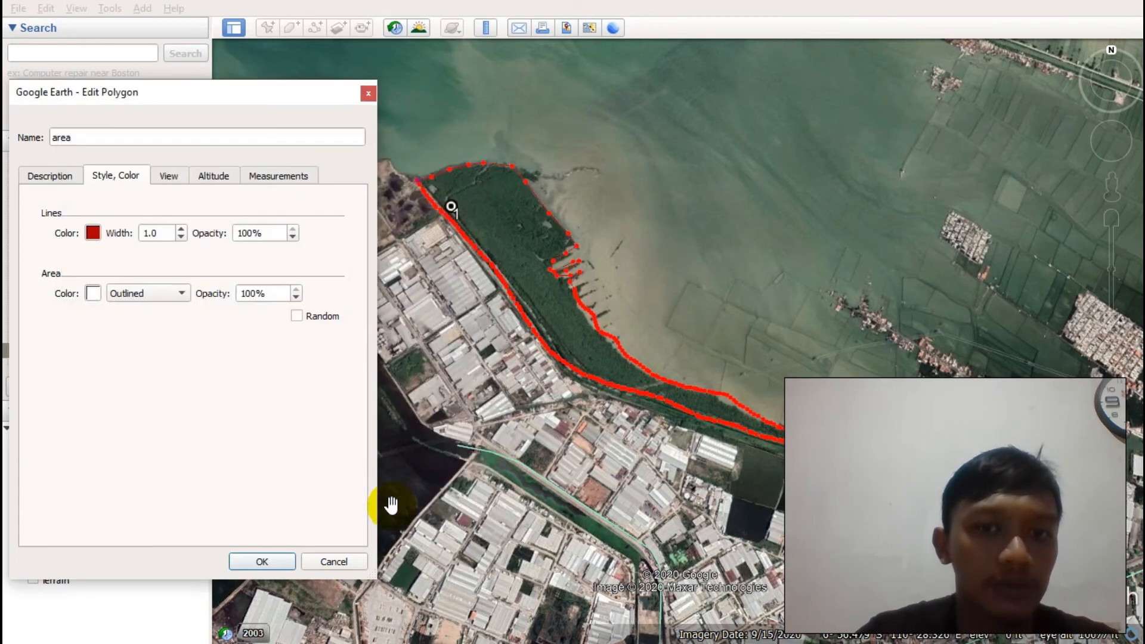
{"action": "left_click", "coordinate": [180, 229]}
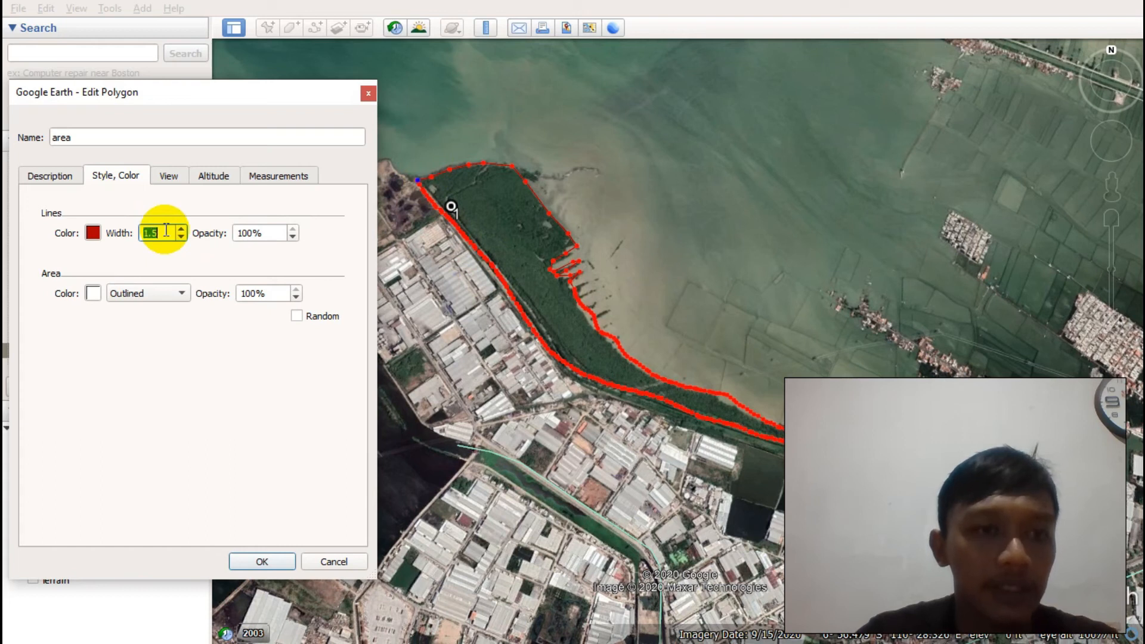
{"action": "type", "text": "5.0"}
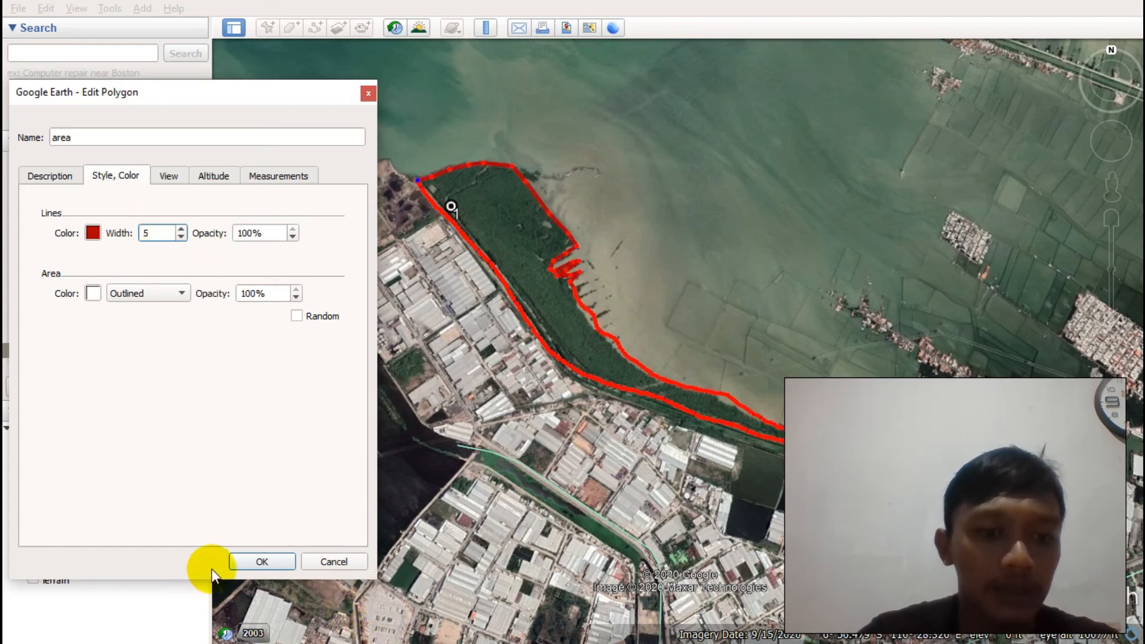
{"action": "left_click", "coordinate": [256, 562]}
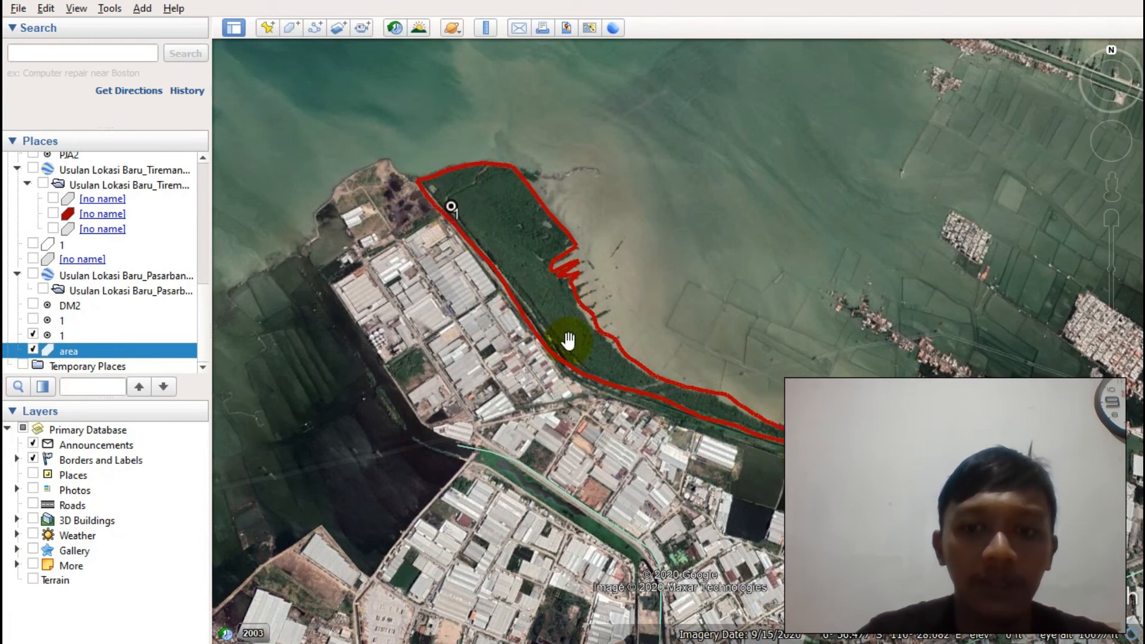
Open the area polygon's measurements and display its area in Hectares.
{"action": "left_click_drag", "start_coordinate": [631, 383], "coordinate": [658, 397]}
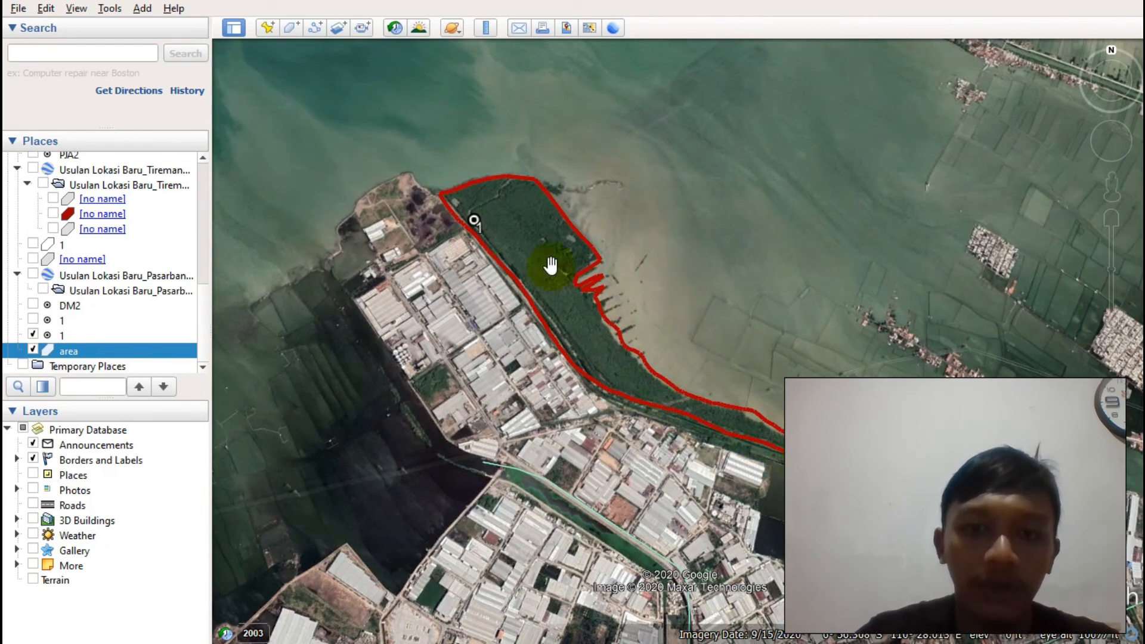
{"action": "right_click", "coordinate": [155, 351]}
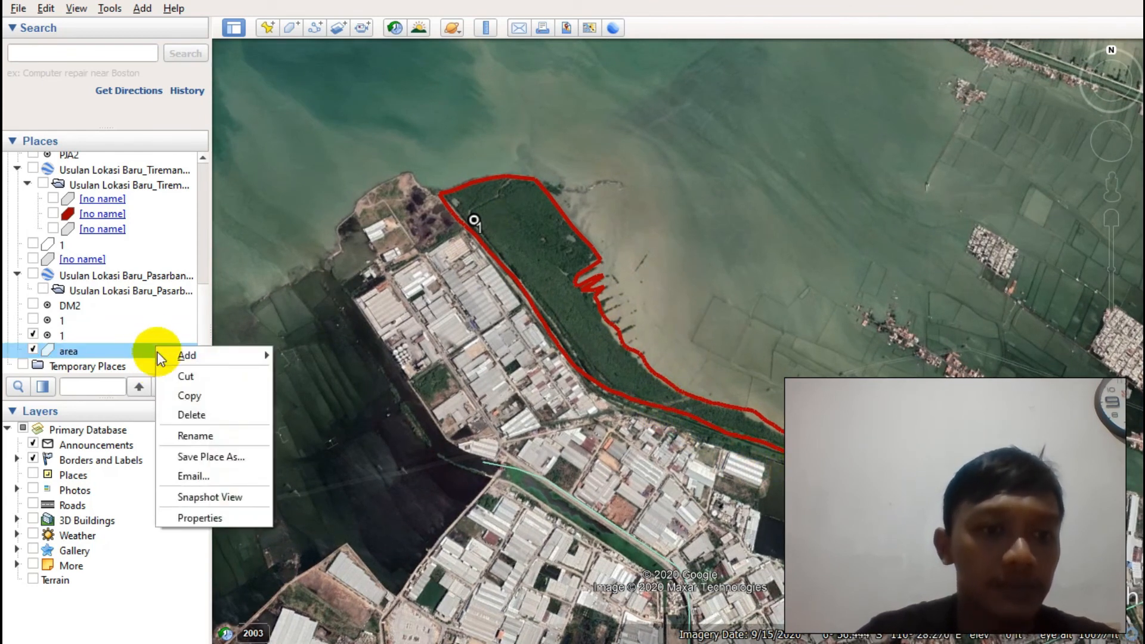
{"action": "left_click", "coordinate": [192, 516]}
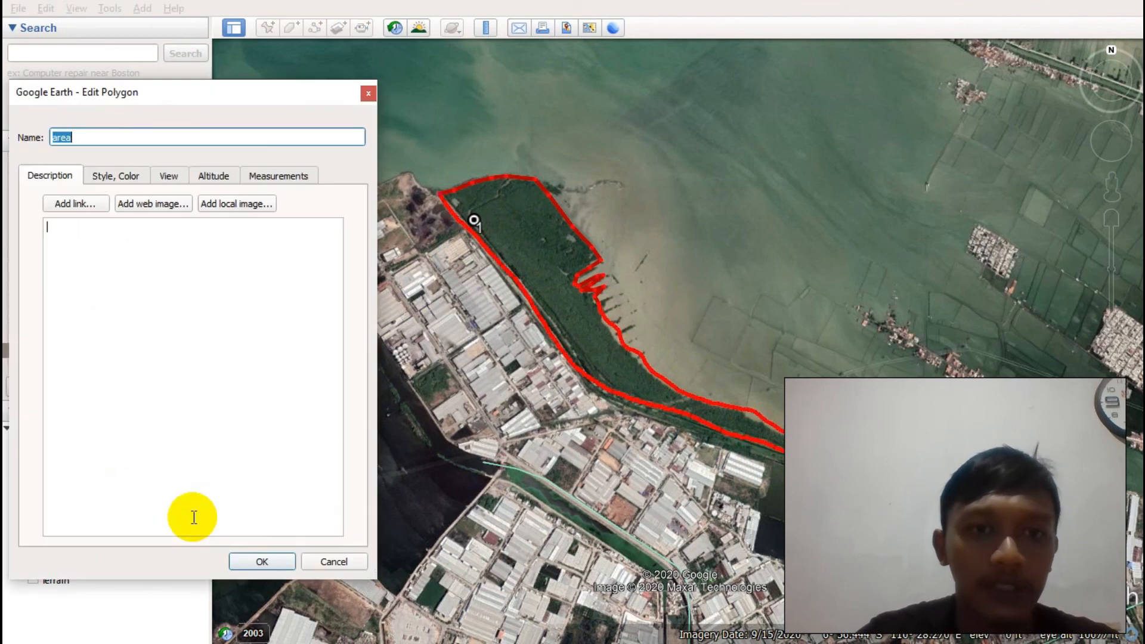
{"action": "left_click", "coordinate": [262, 177]}
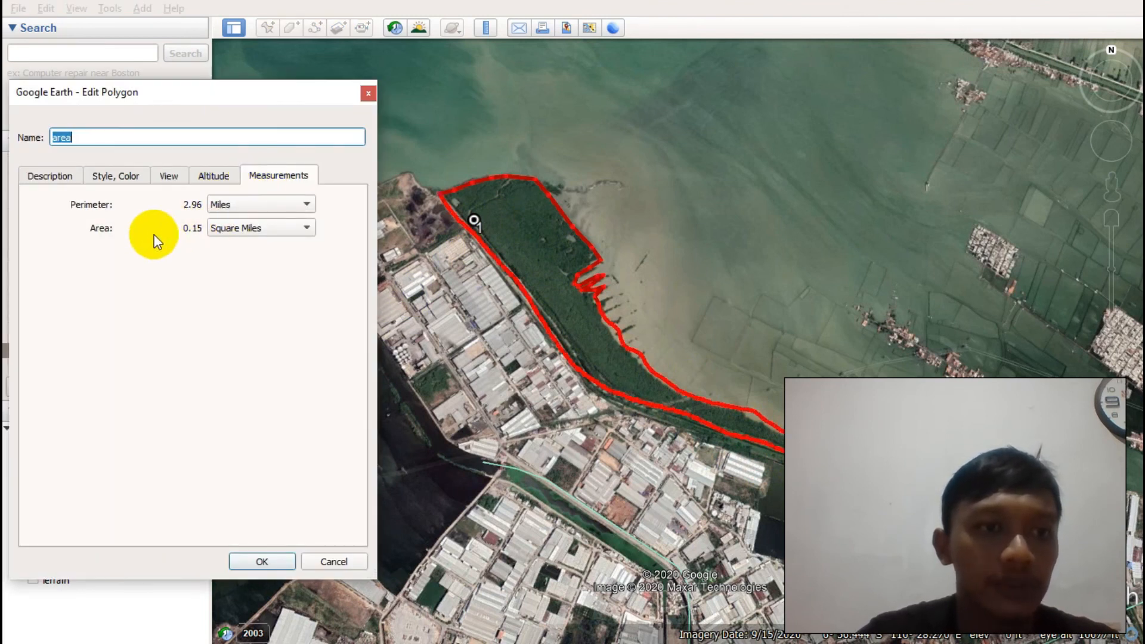
{"action": "left_click", "coordinate": [248, 233]}
{"action": "left_click", "coordinate": [238, 176]}
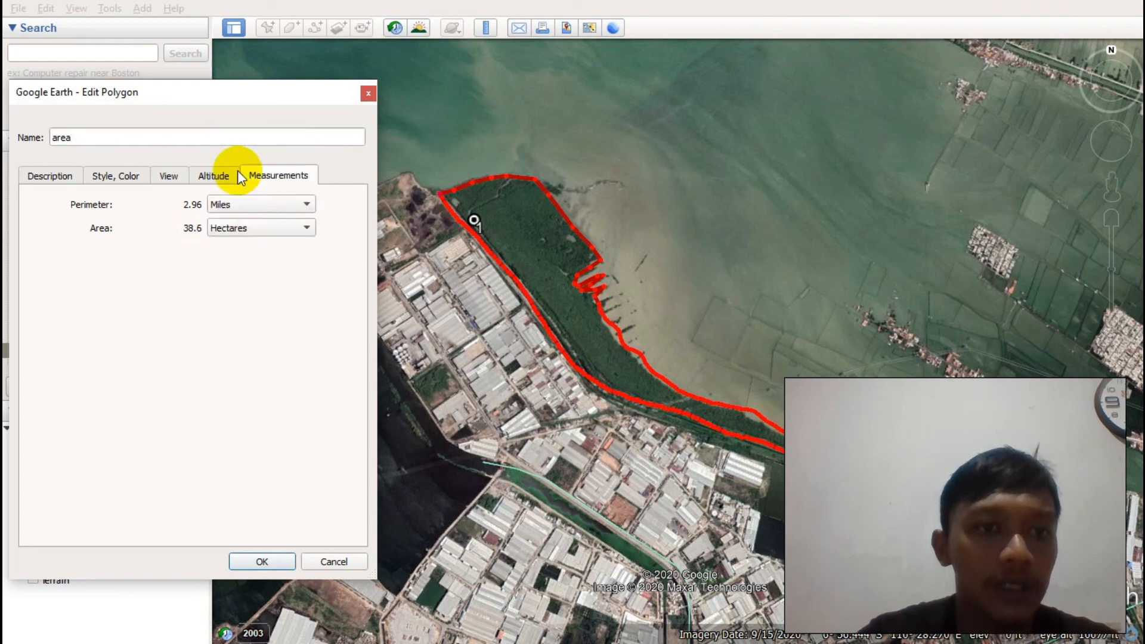
Check the polygon's area in Square Meters, return the unit to Hectares, and move the dialog aside.
{"action": "left_click", "coordinate": [260, 227]}
{"action": "left_click", "coordinate": [260, 196]}
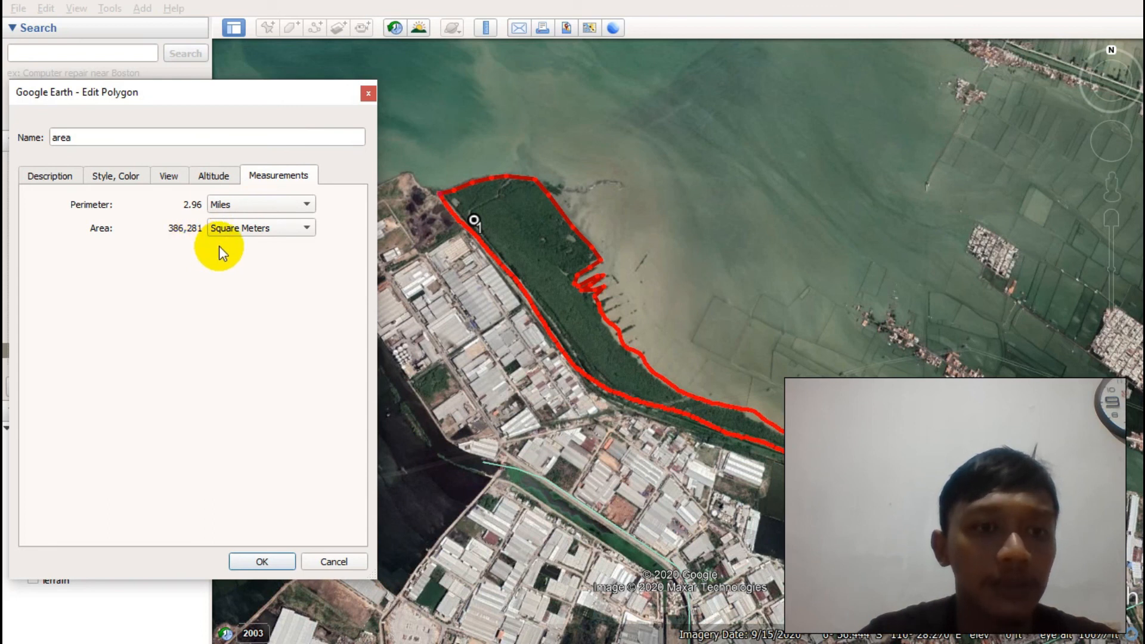
{"action": "left_click", "coordinate": [224, 233]}
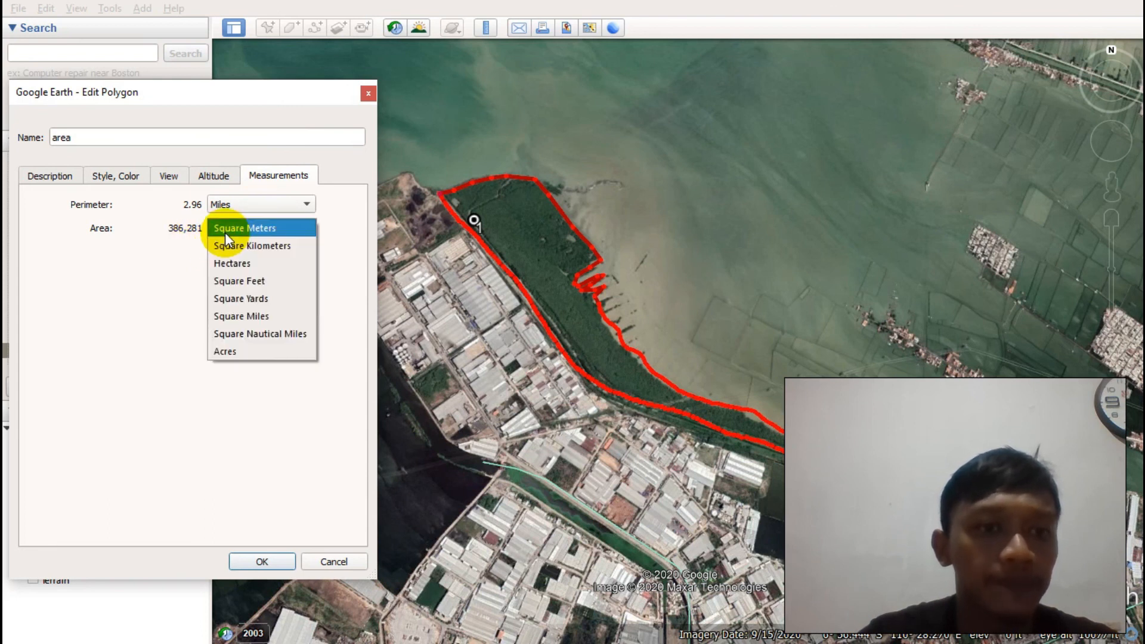
{"action": "left_click", "coordinate": [242, 263]}
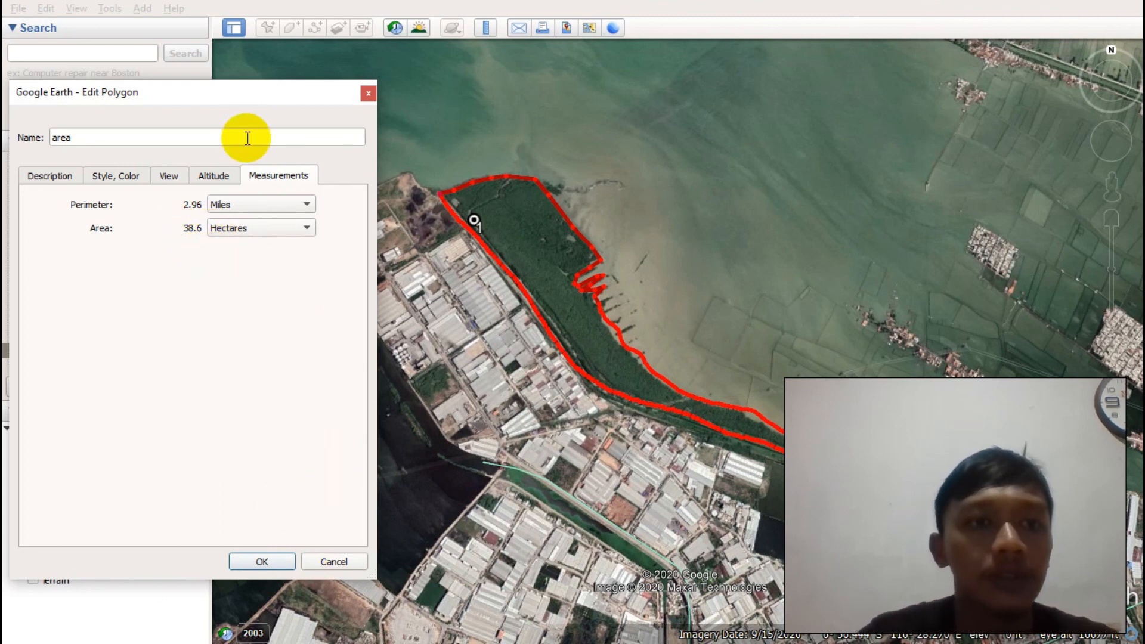
{"action": "left_click_drag", "start_coordinate": [241, 82], "coordinate": [297, 66]}
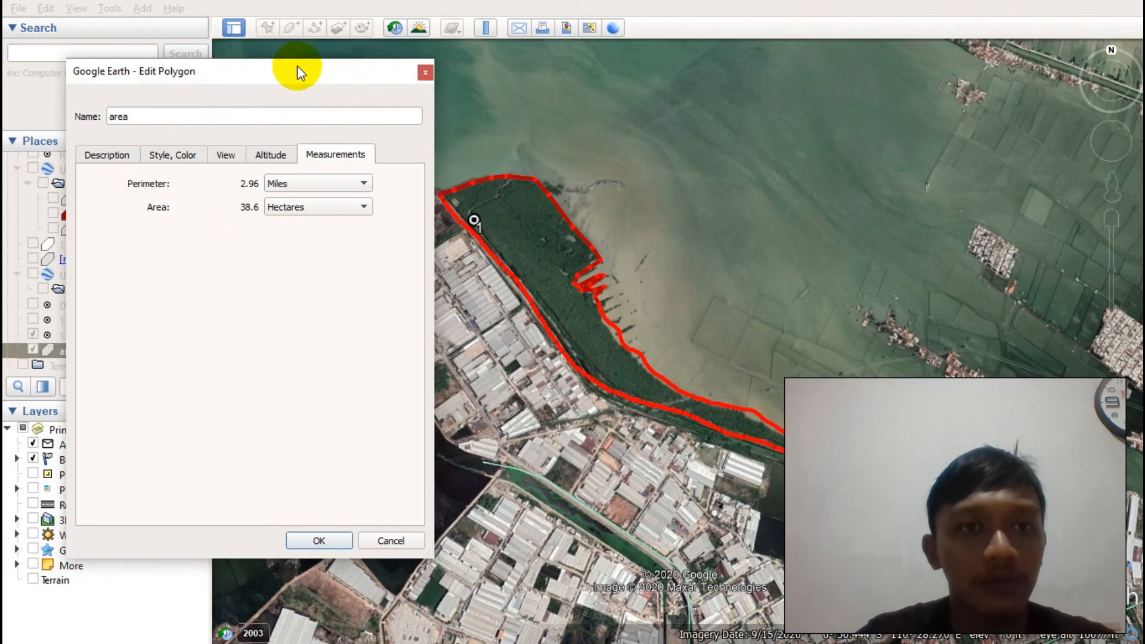